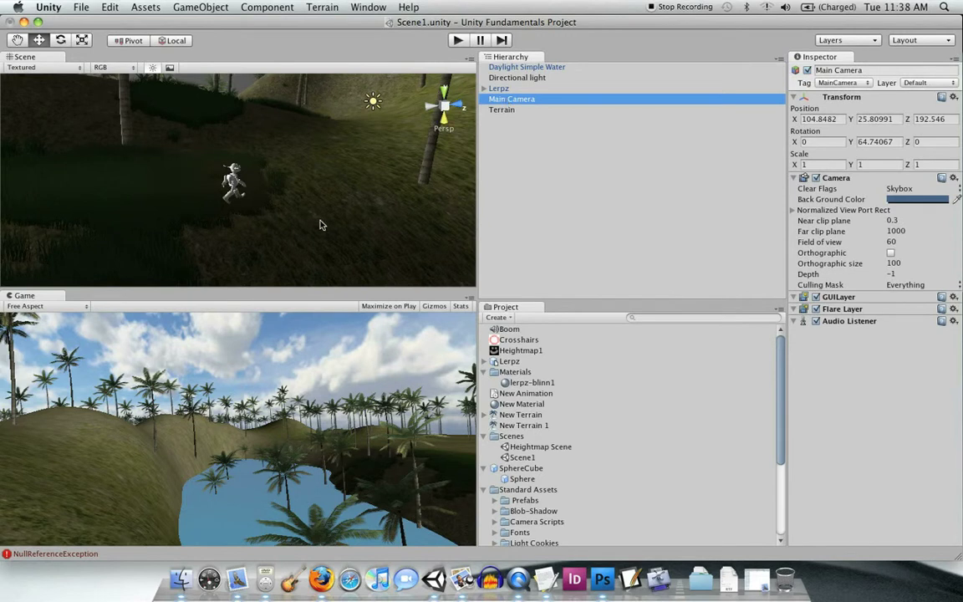
Rotate the Main Camera around its vertical axis to about 176.5 degrees so it faces the Lerpz character
key("s")
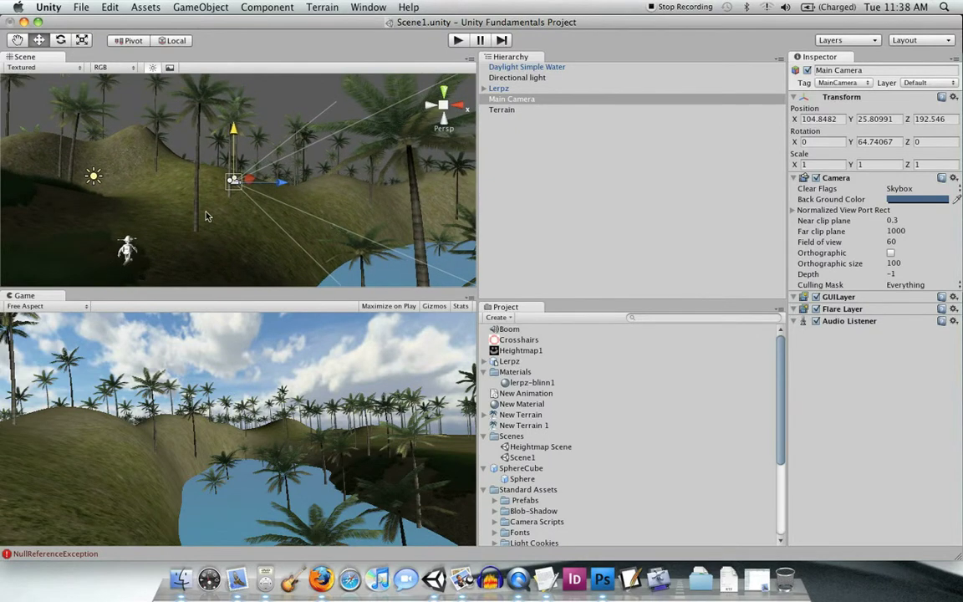
right_click_drag(208, 216, 261, 307)
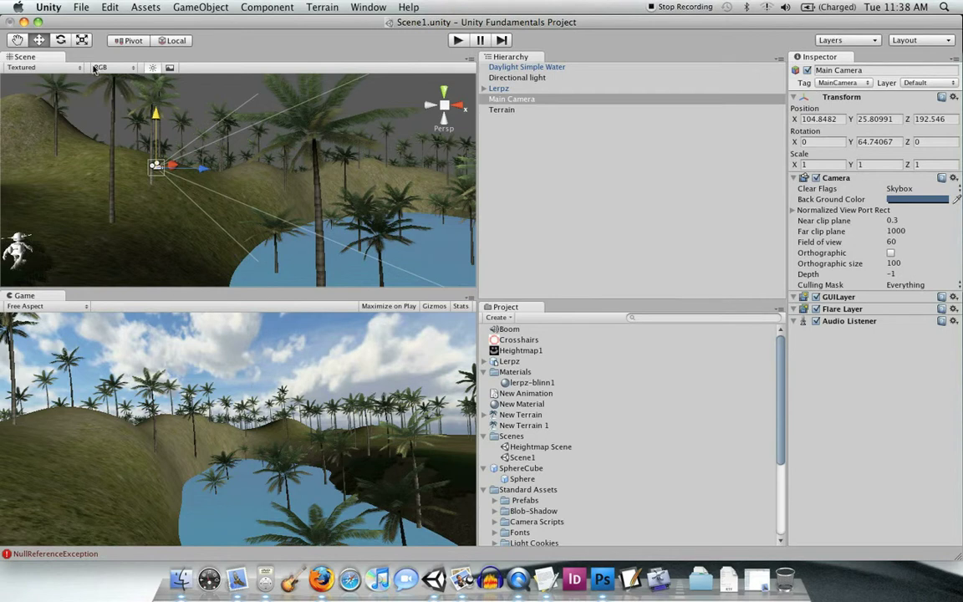
left_click(60, 40)
left_click_drag(171, 167, 94, 93)
From the top view, move the Main Camera to about X 98.4 and Z 181.5, closer to Lerpz
left_click(443, 94)
scroll(329, 108, "down", 5)
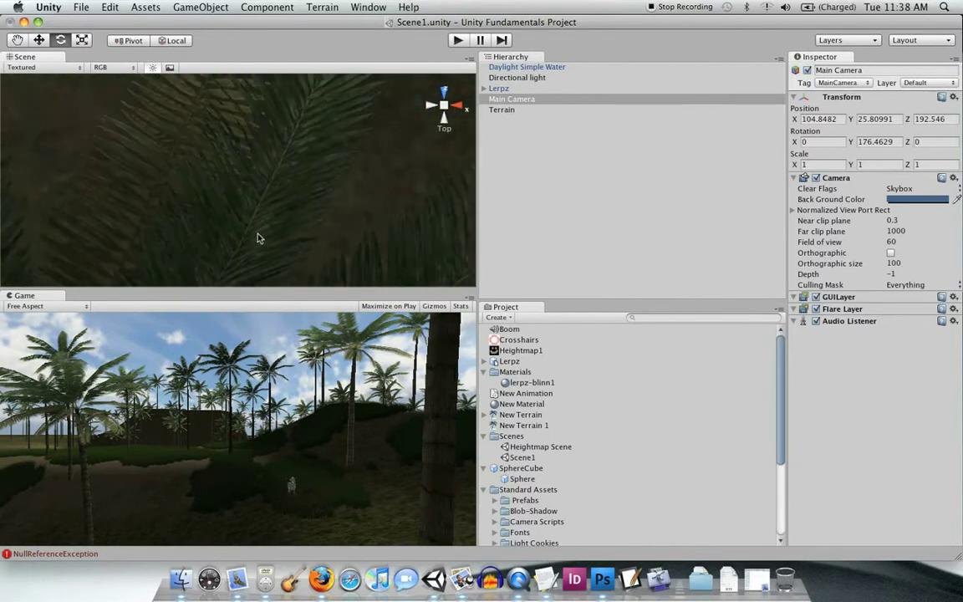
scroll(258, 238, "down", 10)
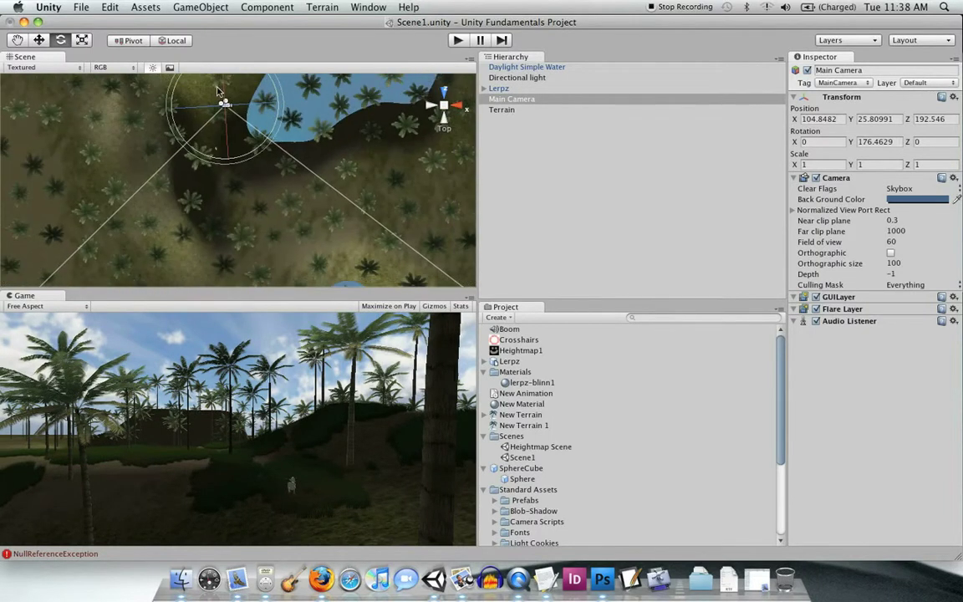
key("w")
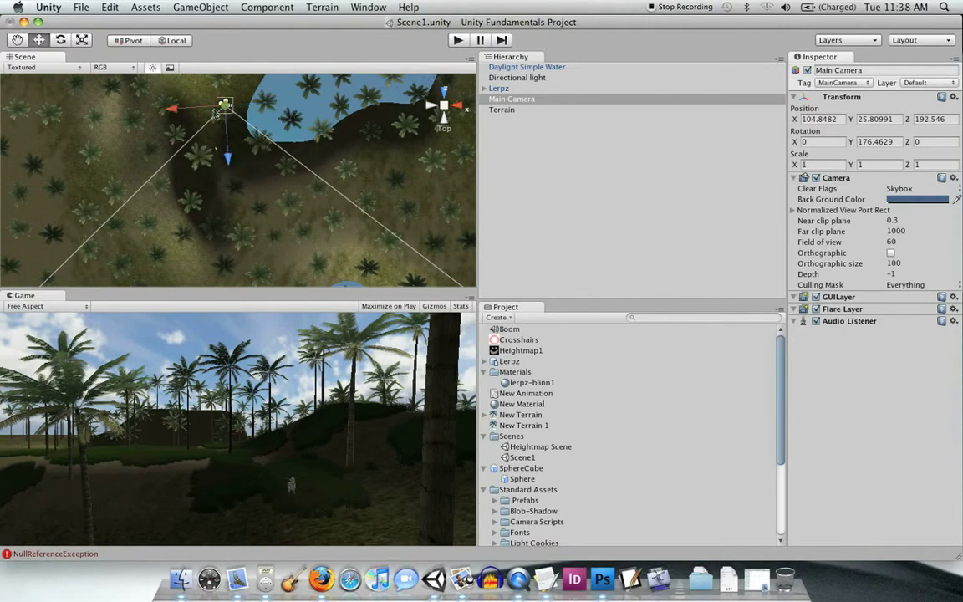
left_click_drag(224, 105, 210, 132)
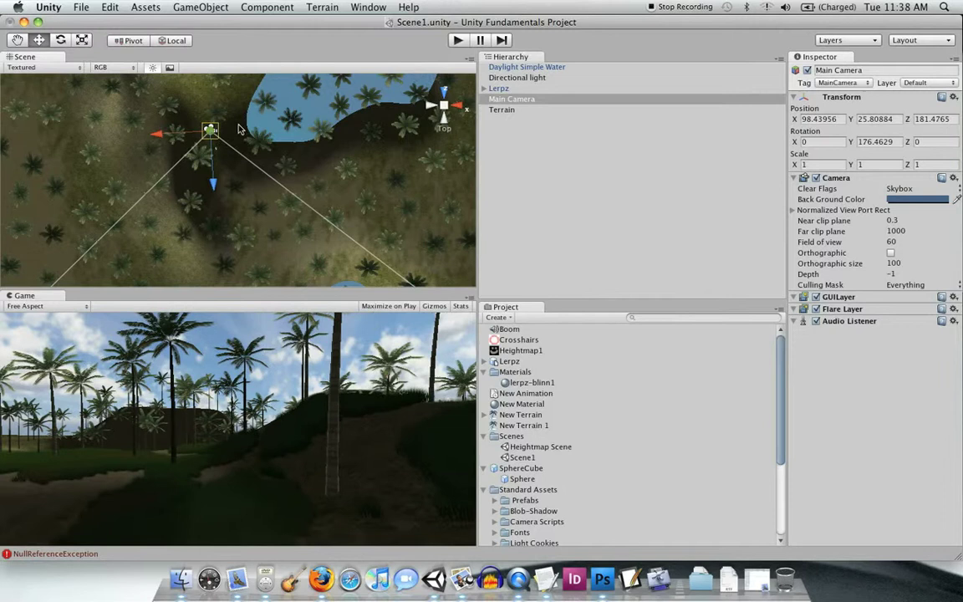
In perspective view, lower the Main Camera to about Y 21.6 and turn its Y rotation to about 138.7 degrees
left_click(443, 105)
left_click_drag(316, 134, 314, 146)
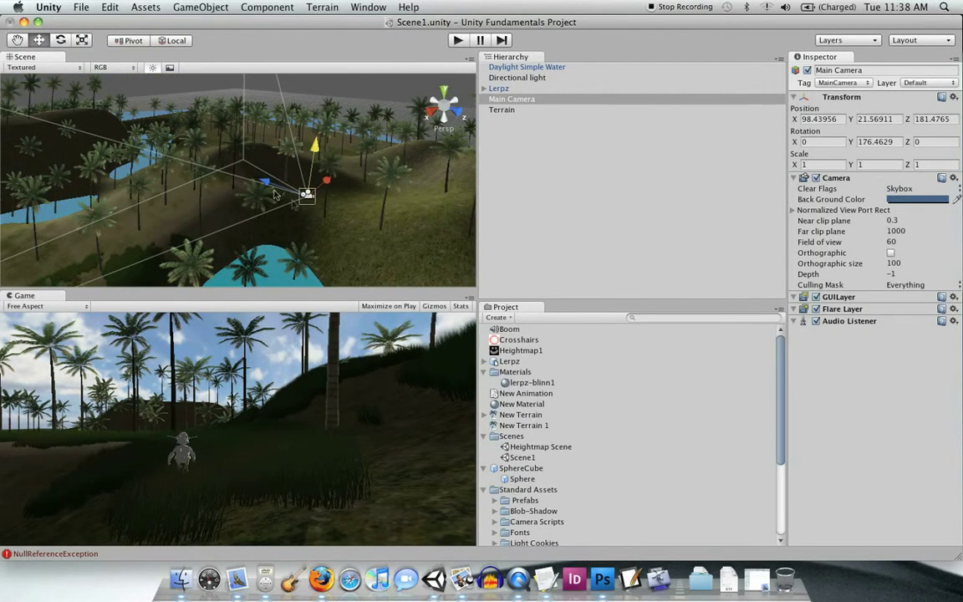
left_click(58, 39)
left_click_drag(257, 209, 365, 238)
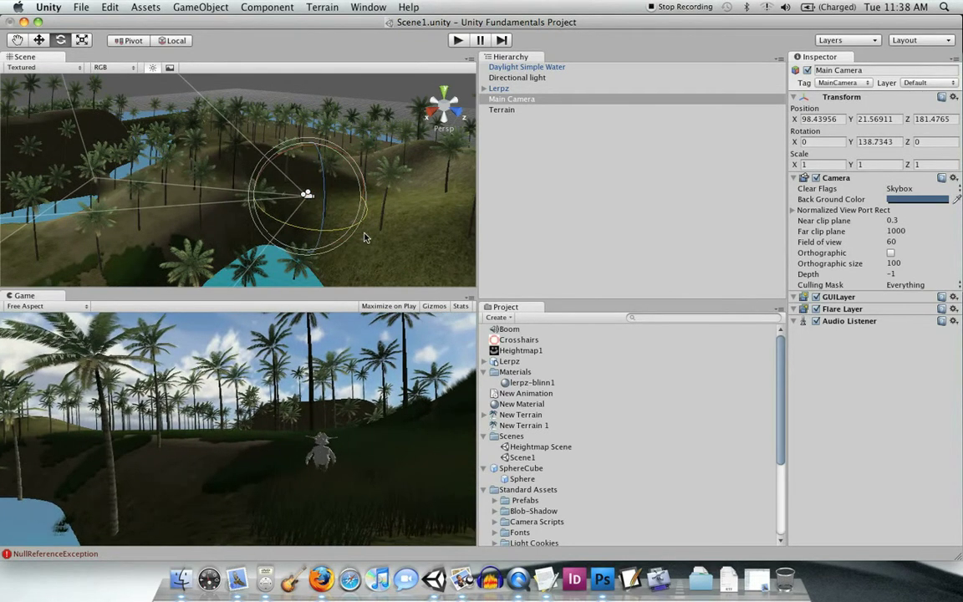
Select the Main Camera and set its Clear Flags to Solid Color
left_click(518, 100)
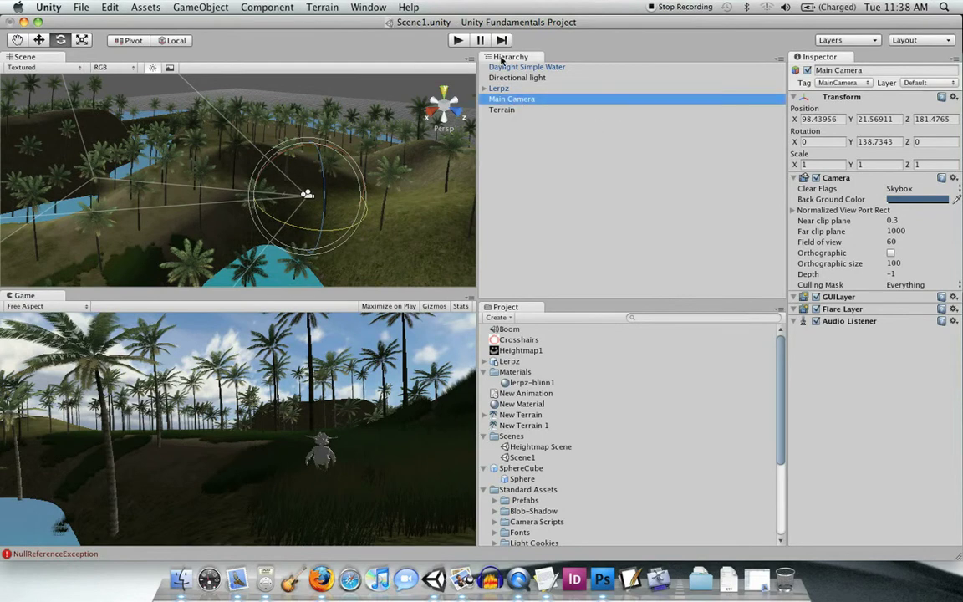
left_click(812, 58)
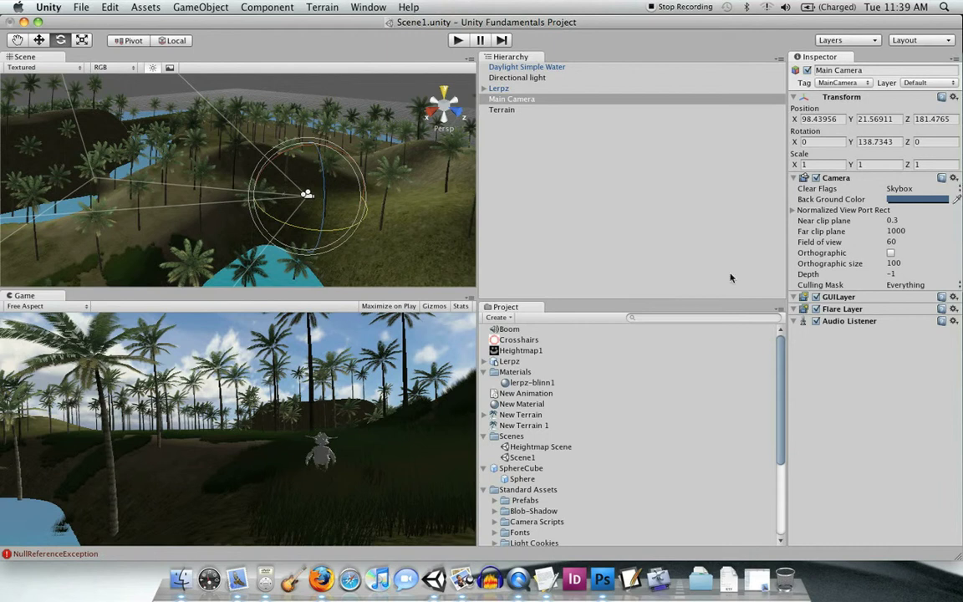
left_click(958, 190)
left_click(919, 200)
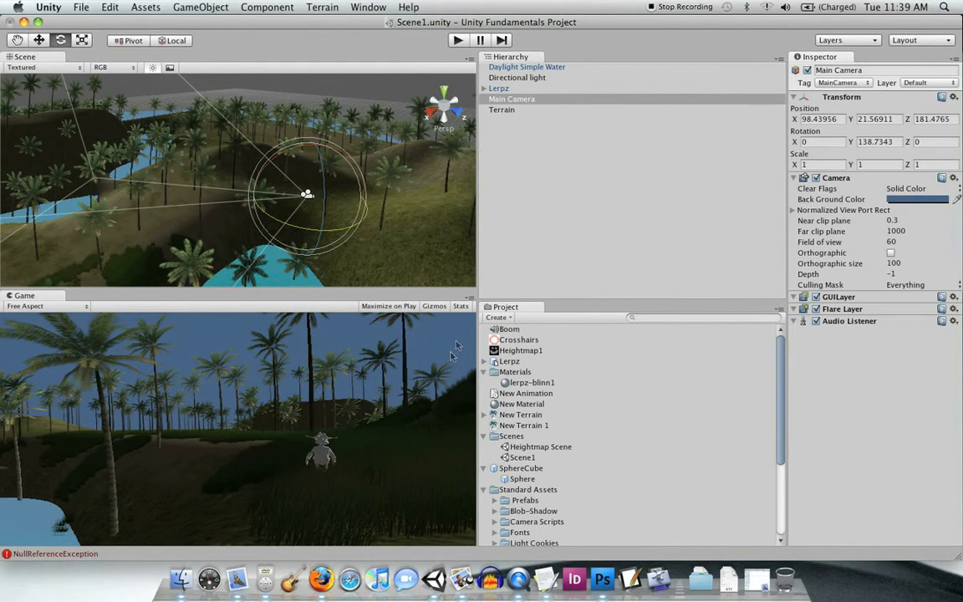
Change the camera's background color to pink (R 206, G 41, B 102) and set Clear Flags to Skybox
left_click(916, 198)
left_click_drag(42, 103, 80, 81)
left_click(114, 74)
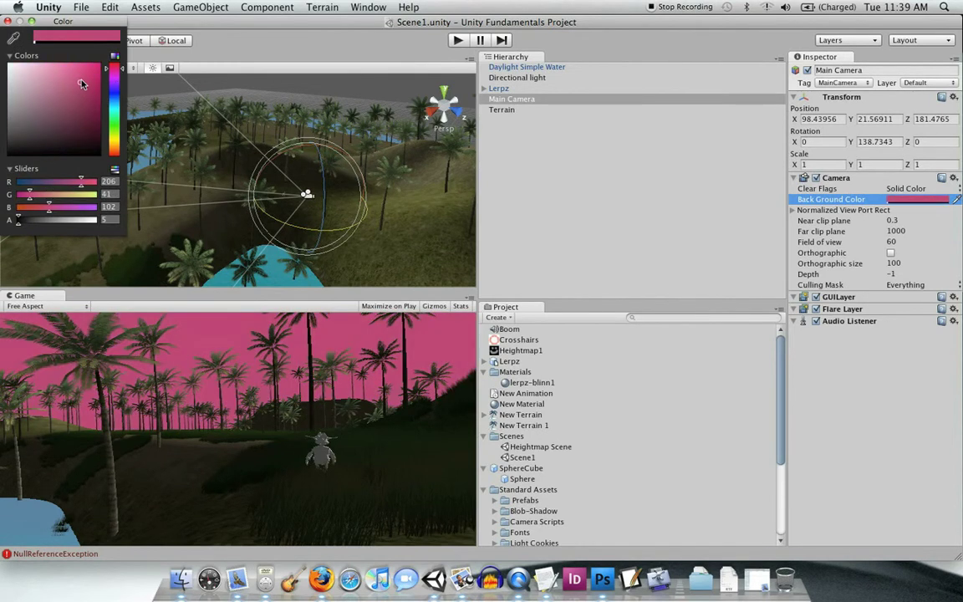
left_click(6, 22)
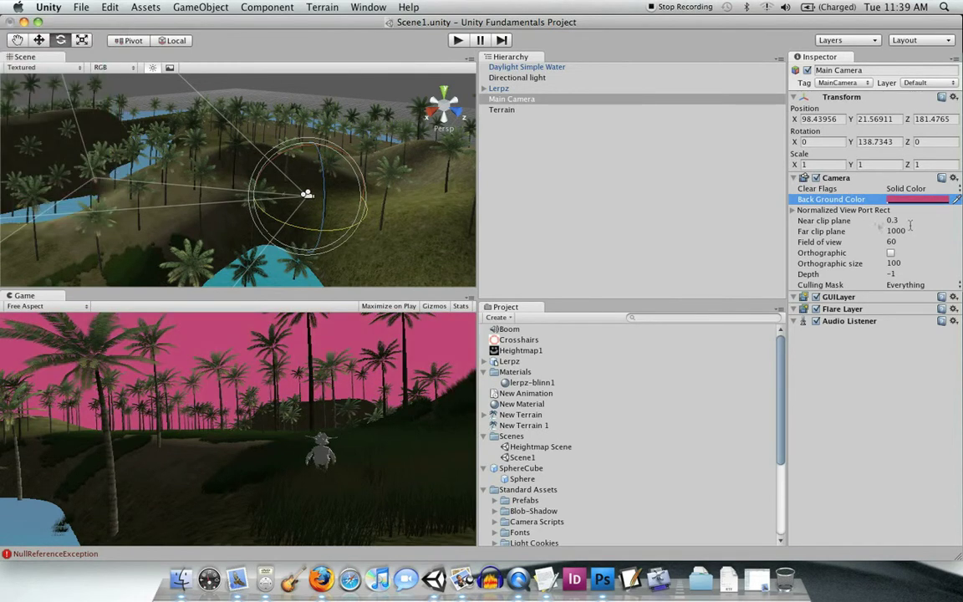
left_click(915, 188)
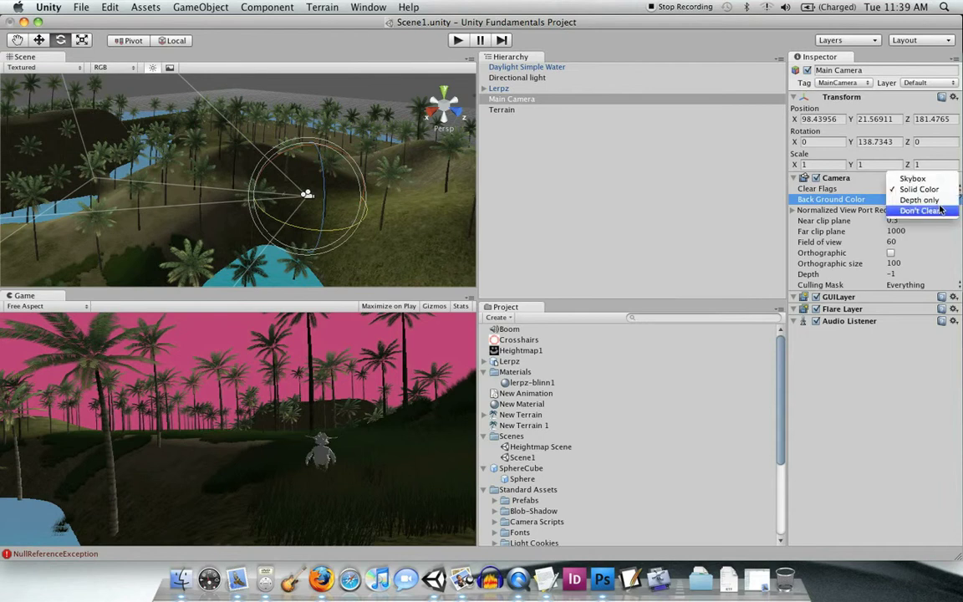
left_click(915, 179)
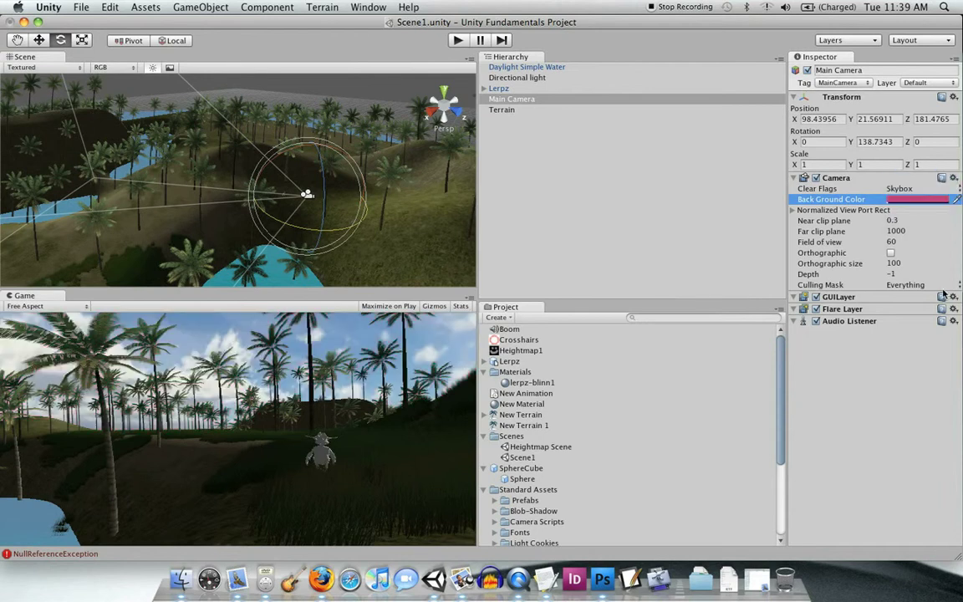
Expand the camera's Normalized View Port Rect and set its Width to 0.5
left_click(794, 212)
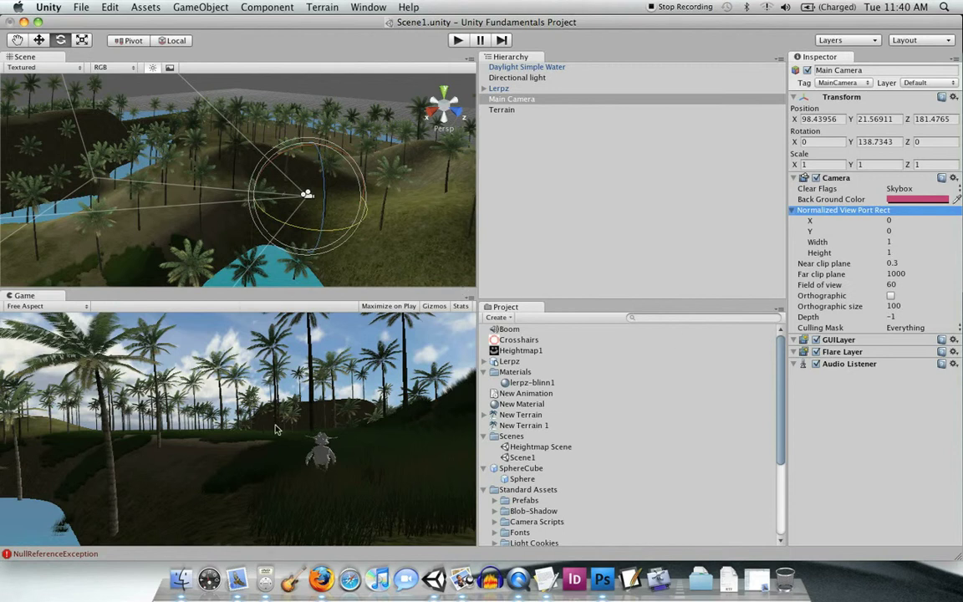
left_click(889, 242)
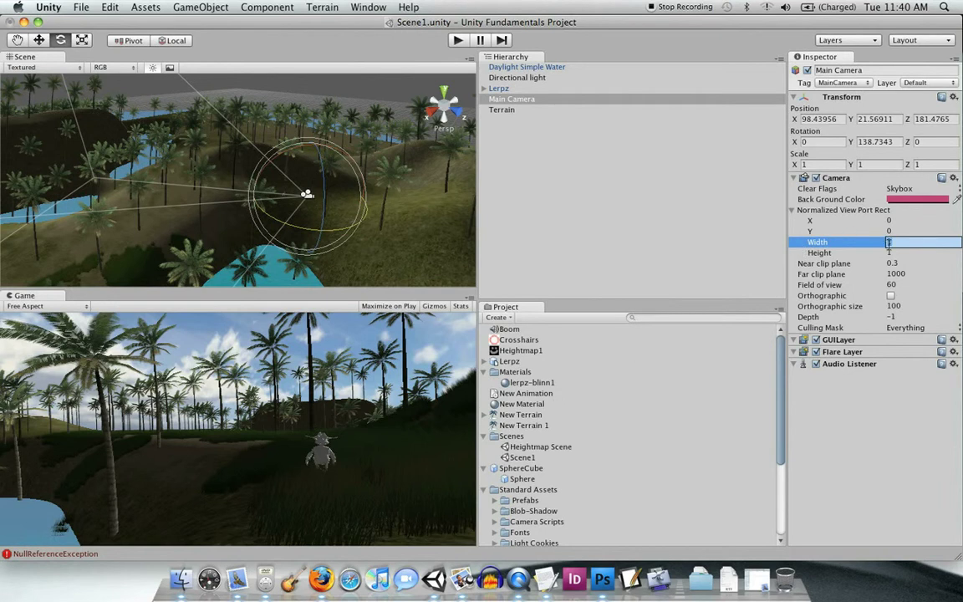
type("0.5")
key("Return")
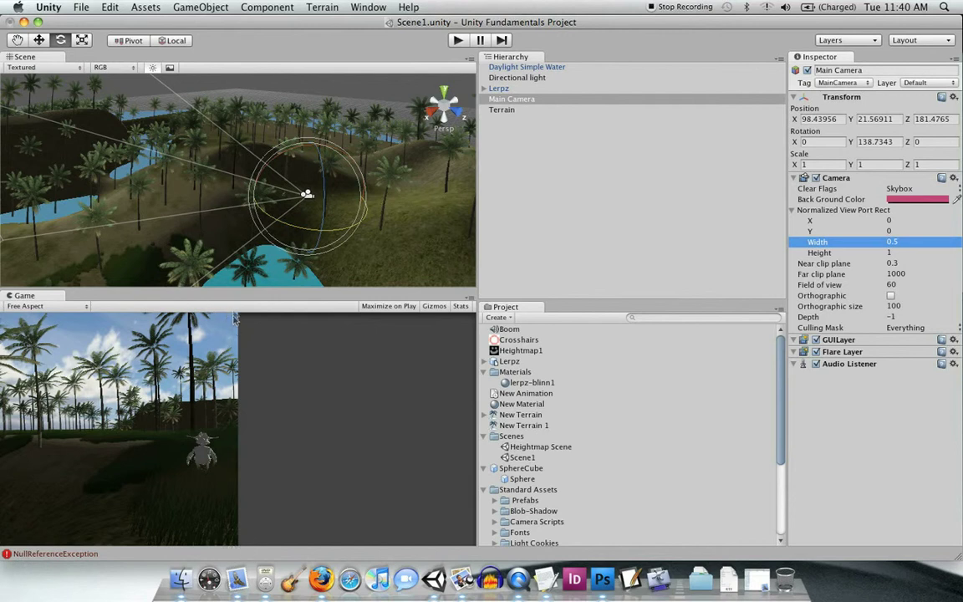
key("Return")
mouse_move(829, 244)
left_mouse_down()
mouse_move(842, 245)
mouse_move(834, 244)
left_mouse_up()
left_click(895, 242)
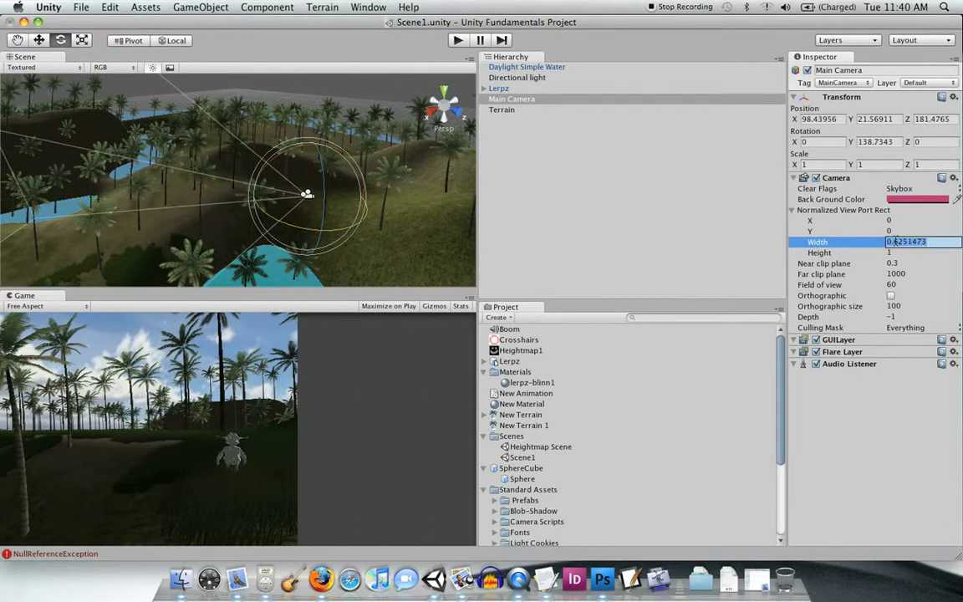
type("0.5")
key("Return")
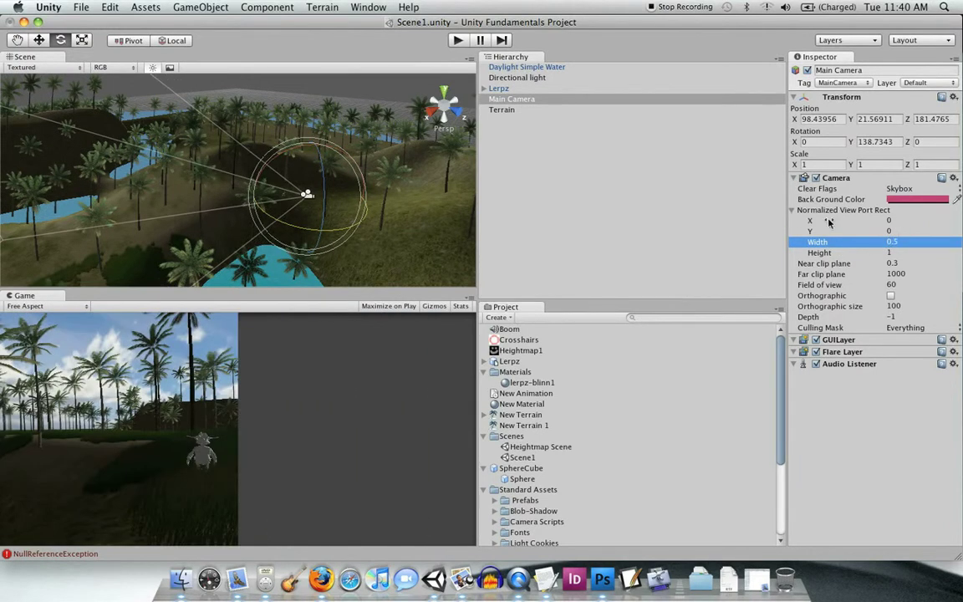
Set the view port's X to 0.5, reduce its Height to about 0.82 and raise its Y to about 0.1
left_click_drag(825, 223, 836, 221)
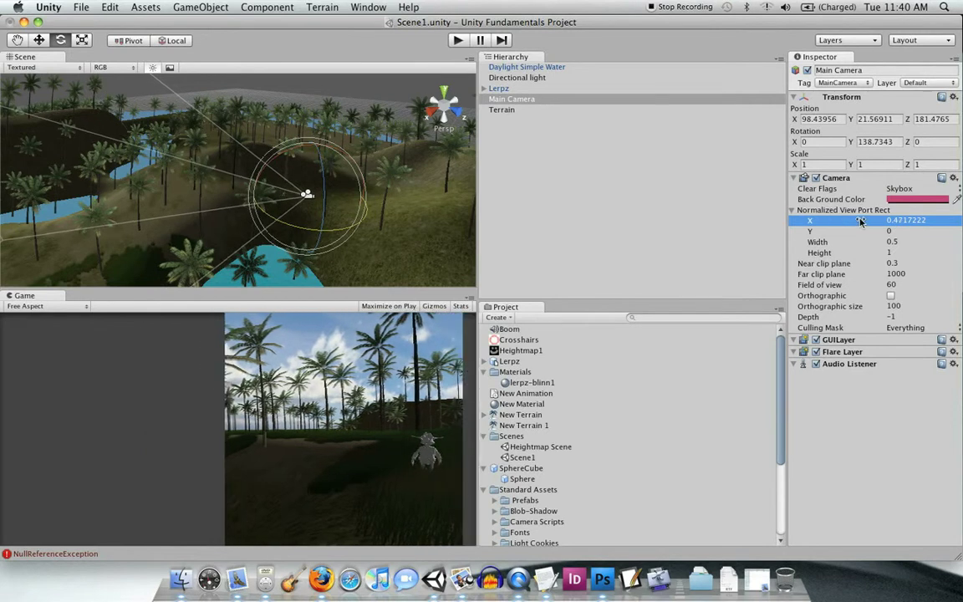
left_click(889, 220)
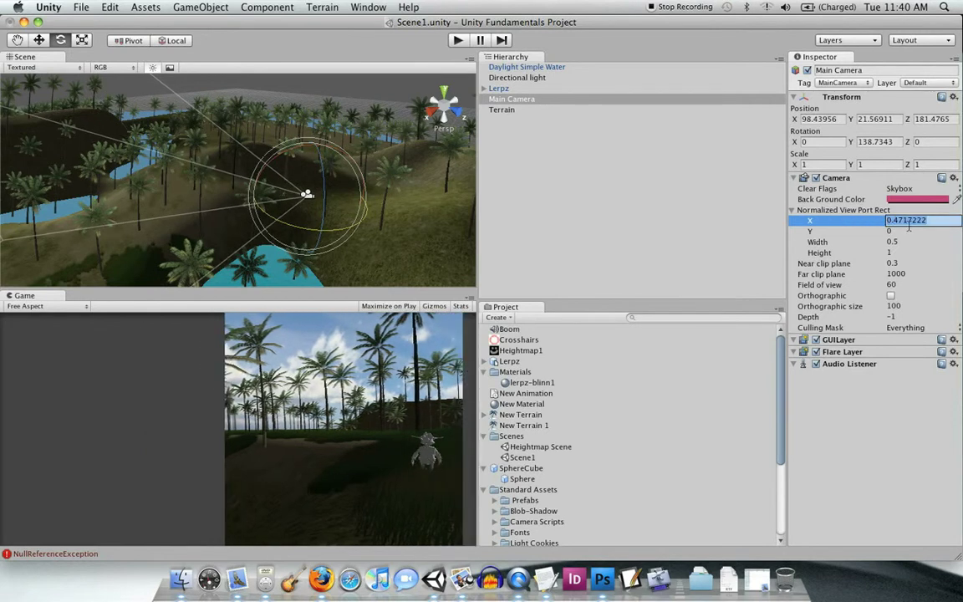
type("0.5")
key("Return")
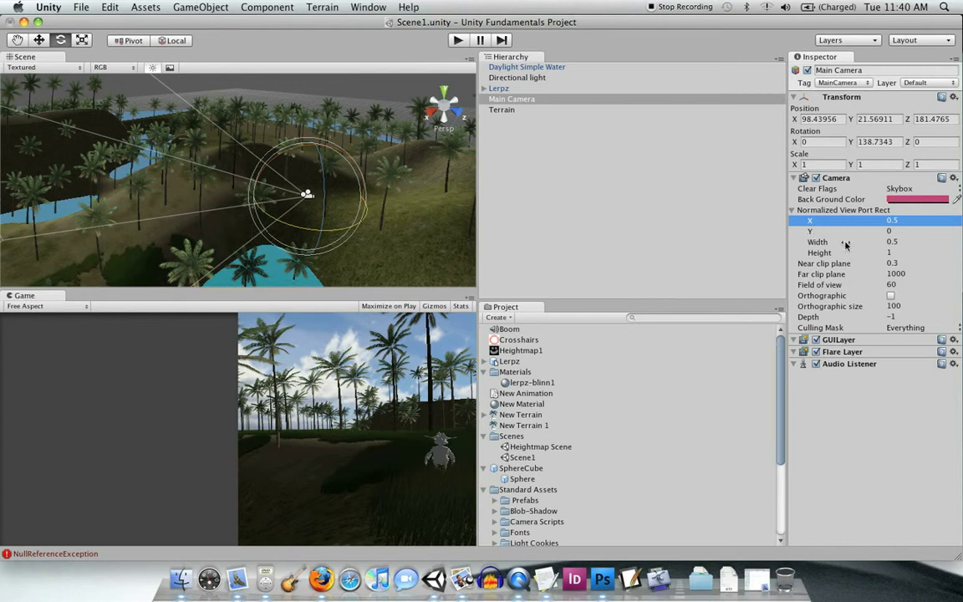
left_click_drag(846, 256, 889, 229)
Reset the camera's view port rectangle to X 0, Y 0, Width 1 and Height 1
left_click(893, 221)
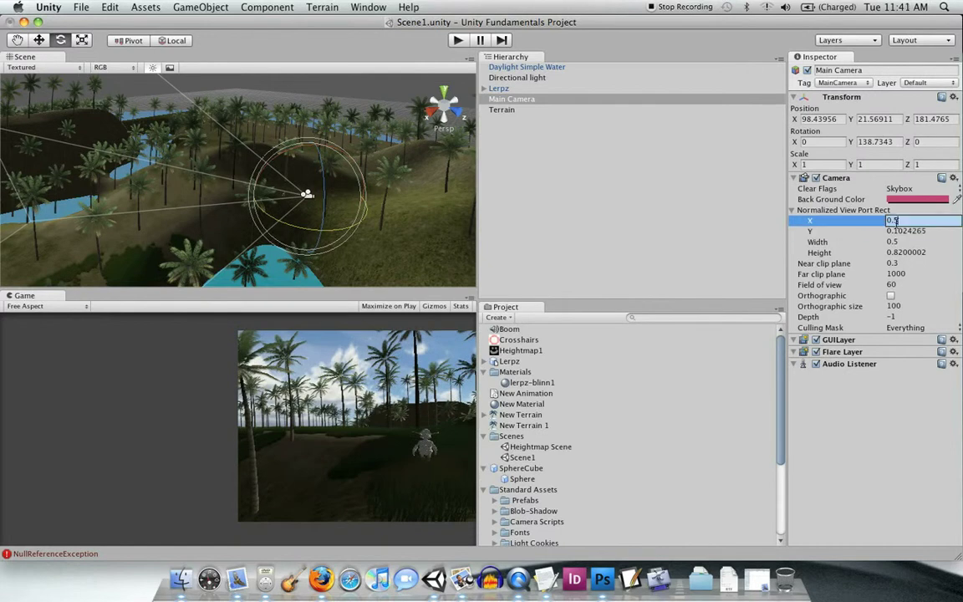
type("0")
key("Tab")
type("0")
key("Tab")
type("1")
key("Tab")
type("1")
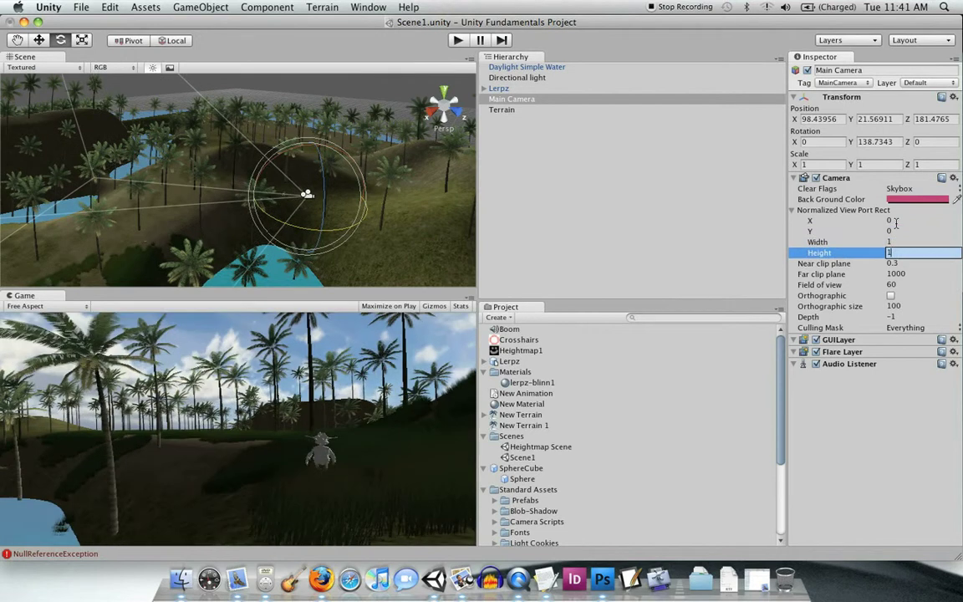
key("Return")
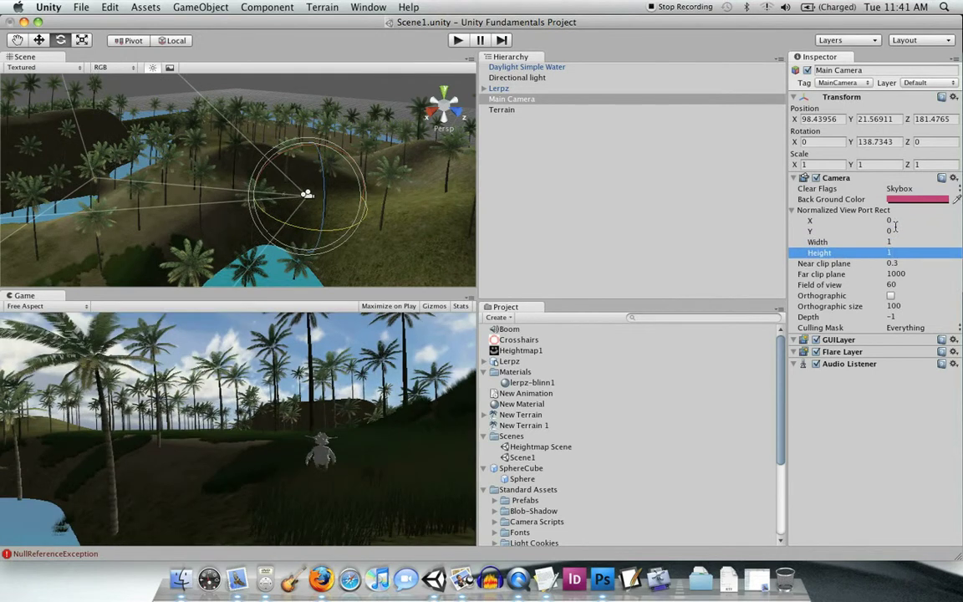
Increase the camera's near clip plane to 15
left_click(860, 266)
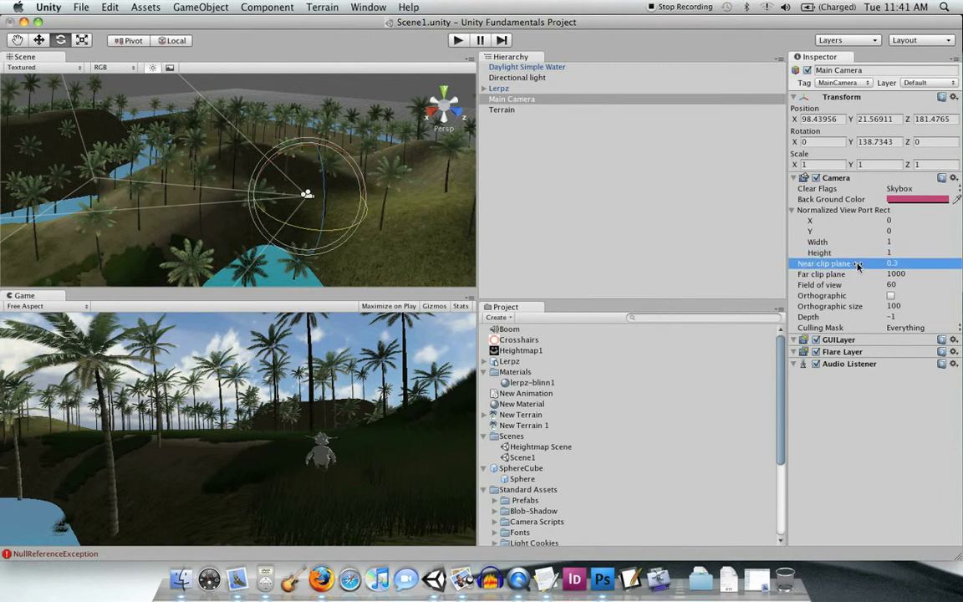
left_click_drag(860, 265, 935, 264)
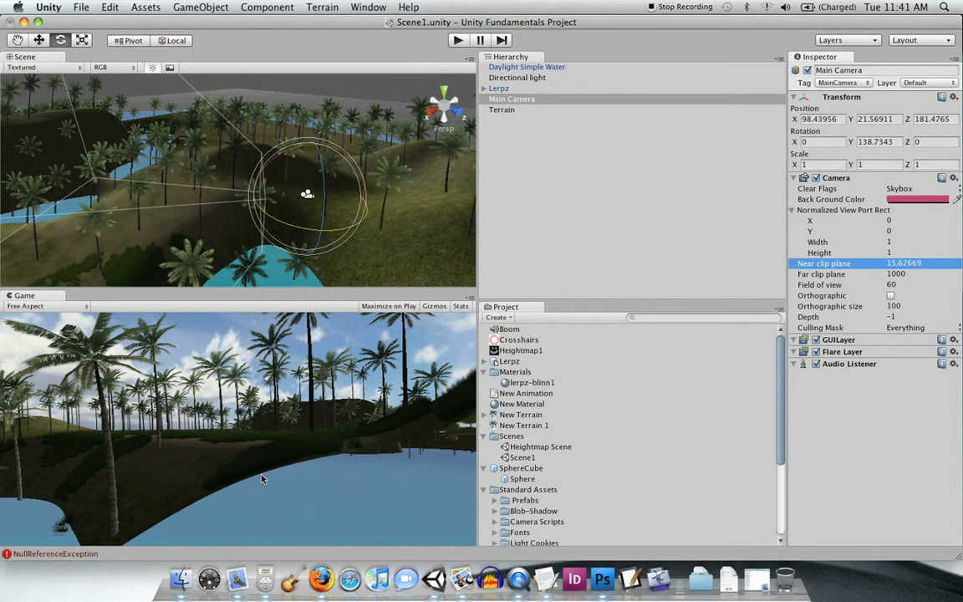
double_click(896, 264)
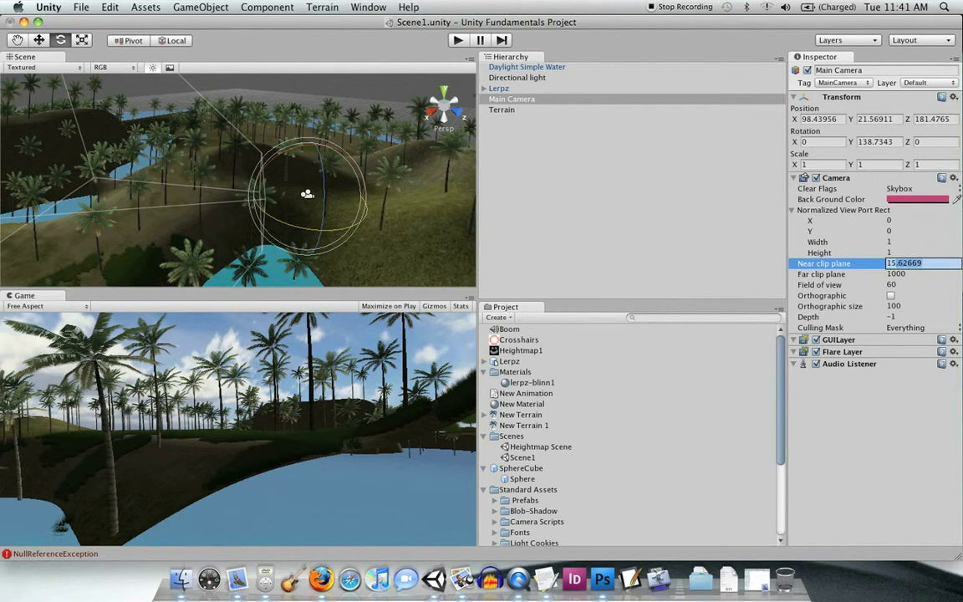
key("BackSpace")
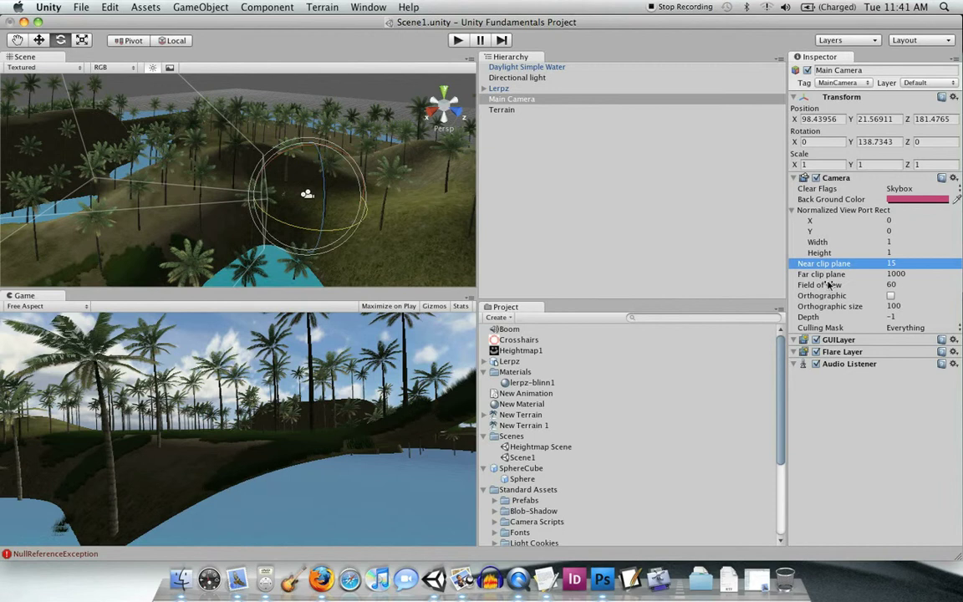
Lower the camera's near clip plane to 0.3
left_click_drag(872, 265, 796, 267)
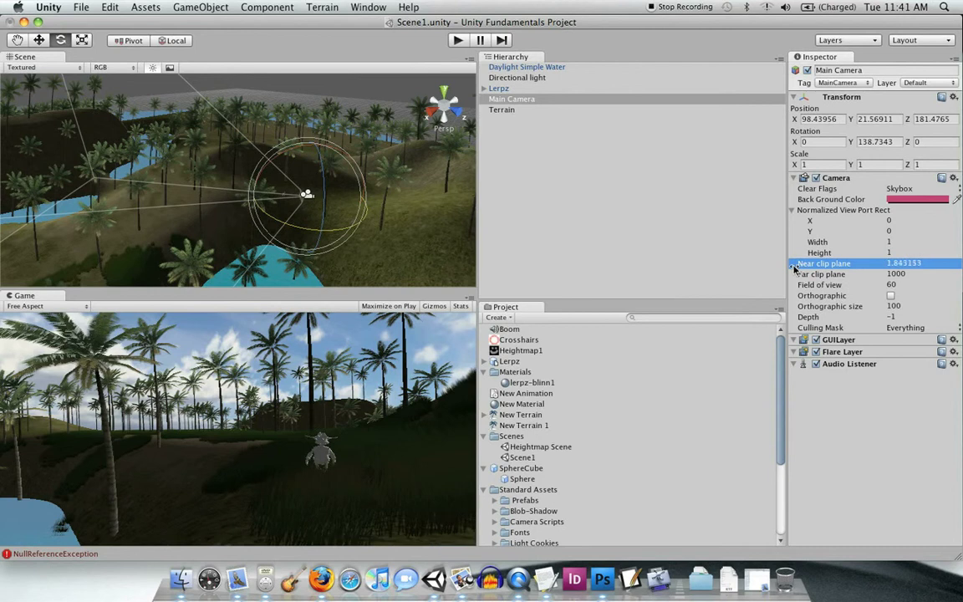
left_click(928, 261)
key("BackSpace")
type(".3")
key("Return")
Reduce the camera's far clip plane to about 45.6 so distant trees are cut off
left_click(868, 276)
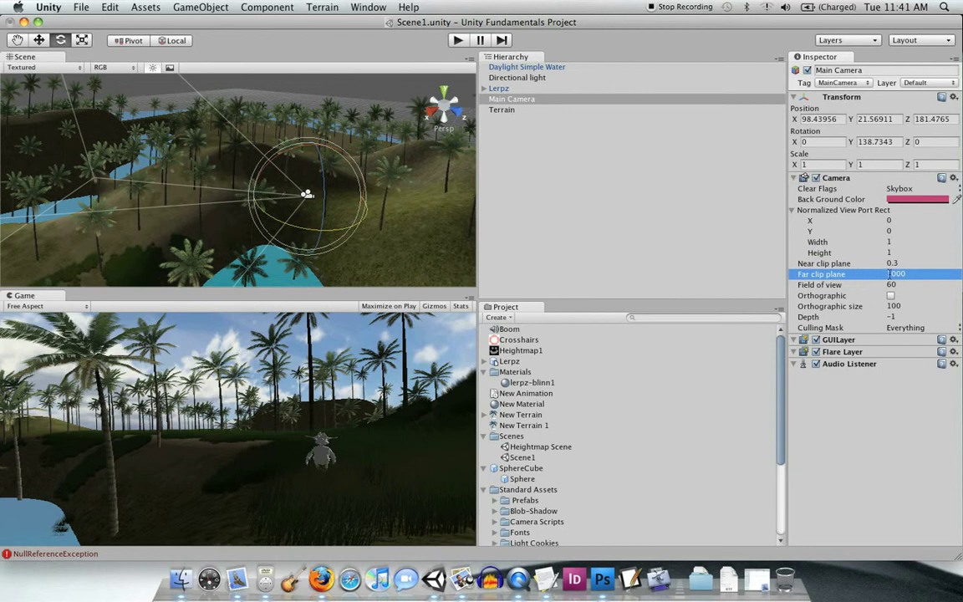
left_click_drag(856, 277, 163, 191)
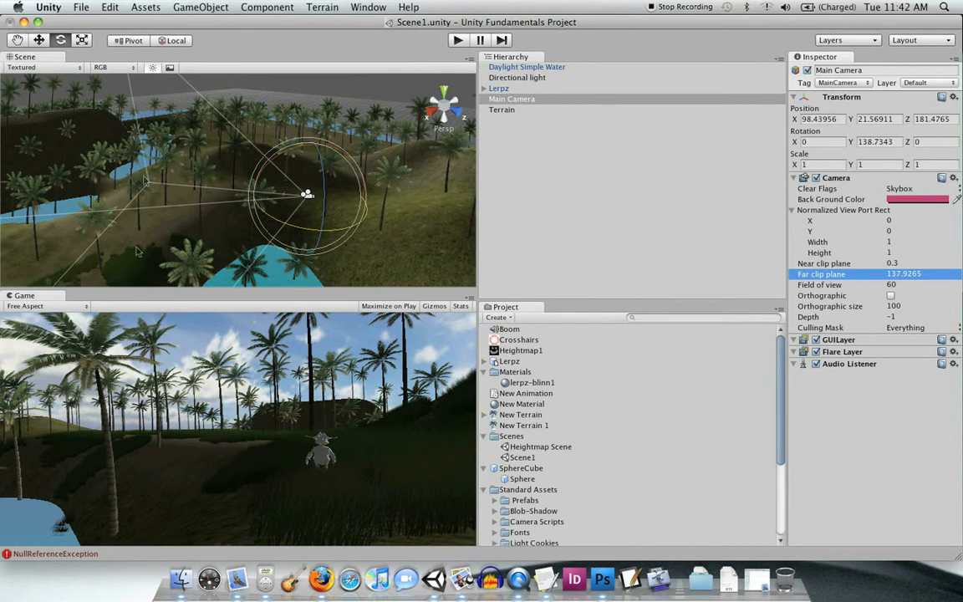
left_click_drag(858, 275, 914, 307)
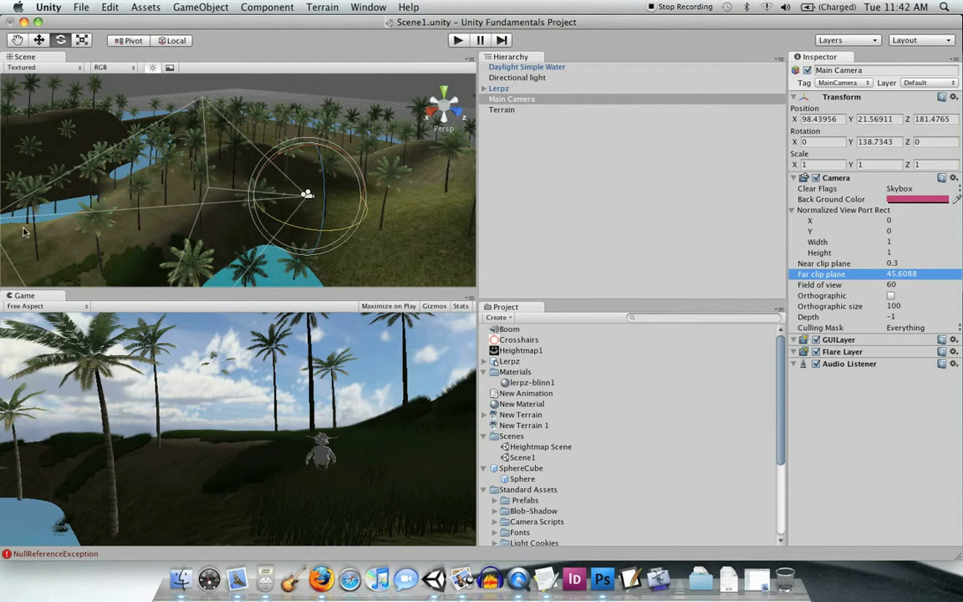
left_click(50, 220)
left_click(307, 195)
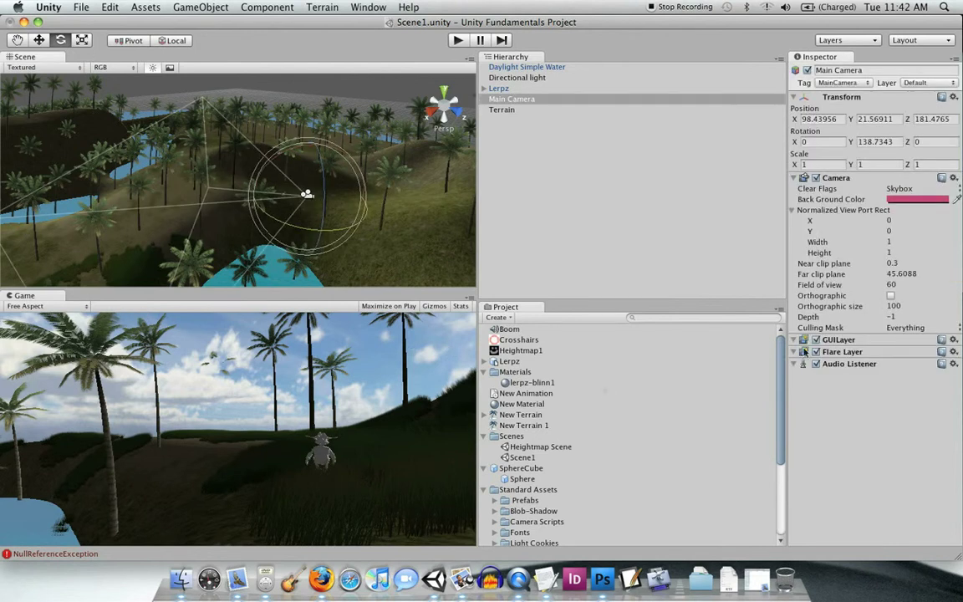
Set the Main Camera's far clip plane to 1000
left_click_drag(875, 278, 918, 284)
left_click(916, 279)
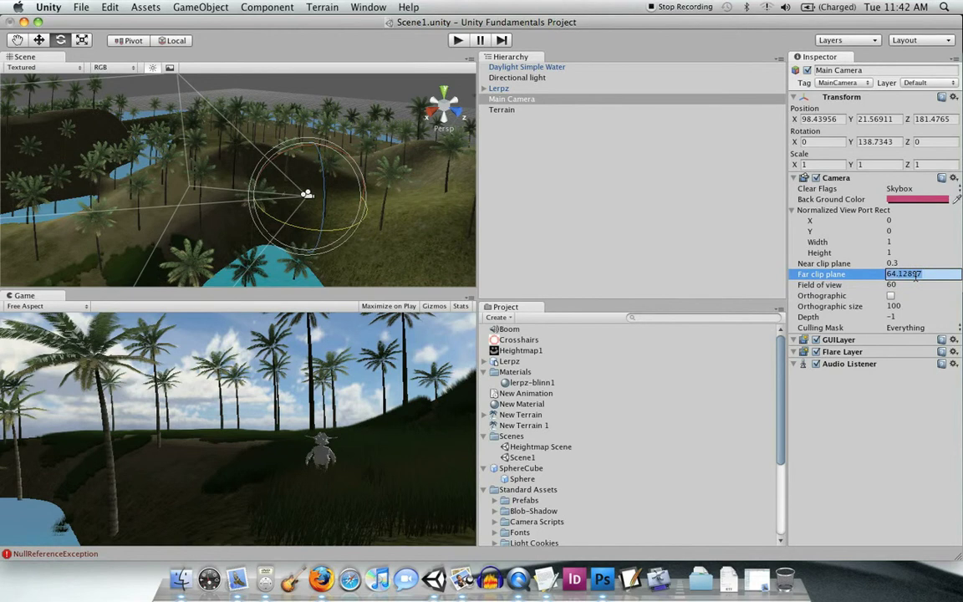
type("1000")
key("Return")
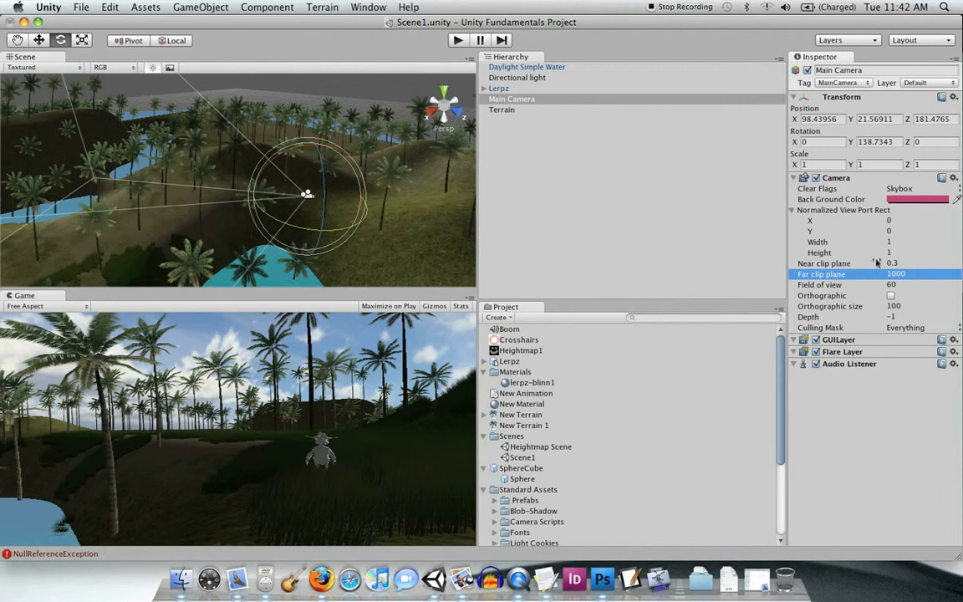
Try out narrow and wide fields of view on the Main Camera, between about 18 and 101.6
left_click(842, 286)
left_click_drag(842, 286, 724, 298)
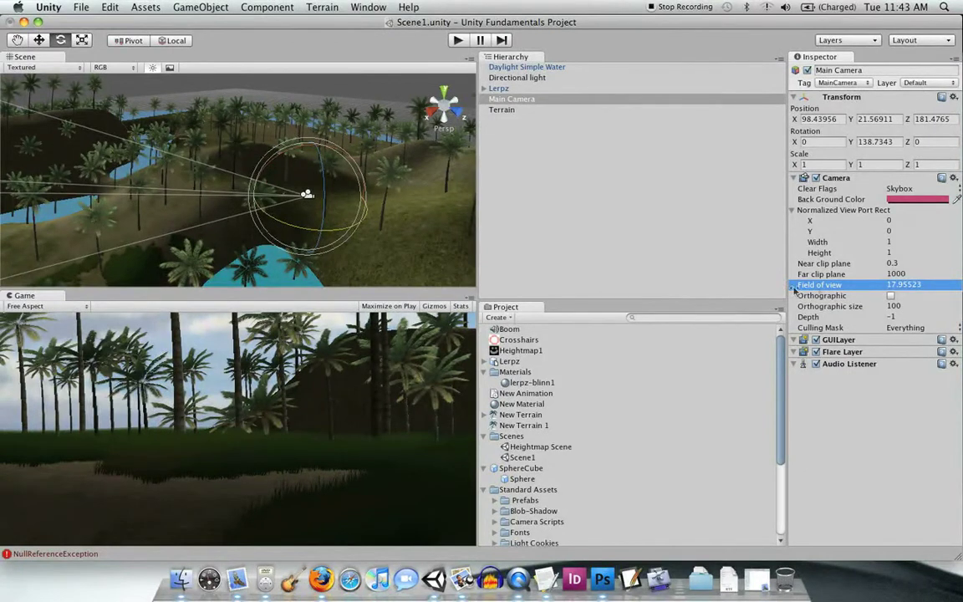
left_click_drag(882, 287, 962, 288)
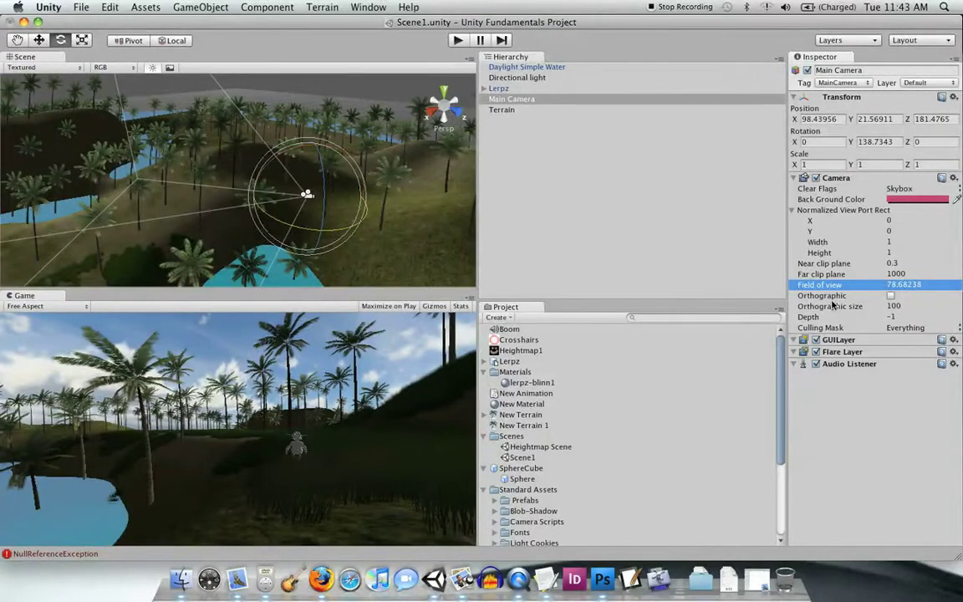
left_click_drag(839, 289, 877, 288)
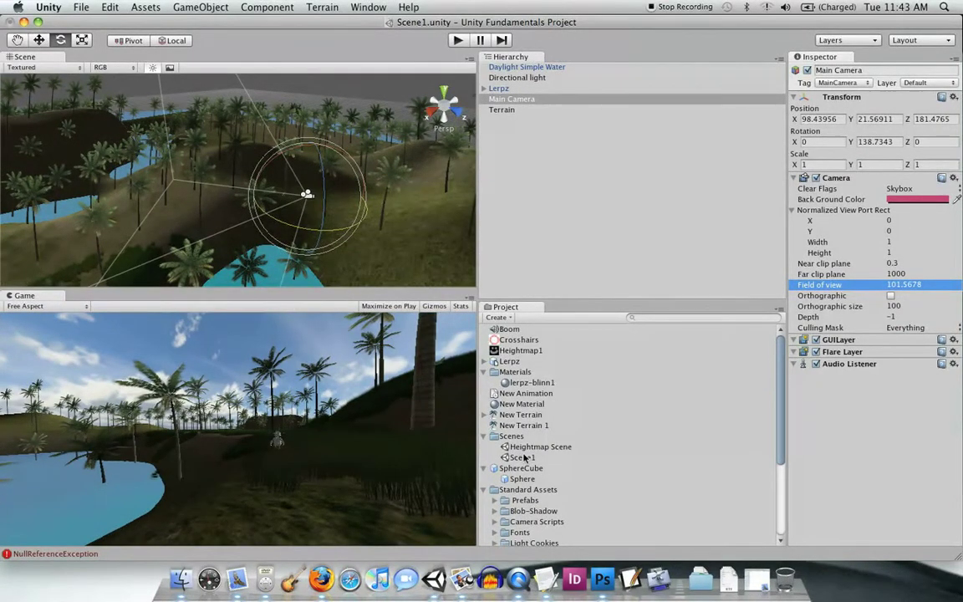
left_click_drag(844, 284, 814, 284)
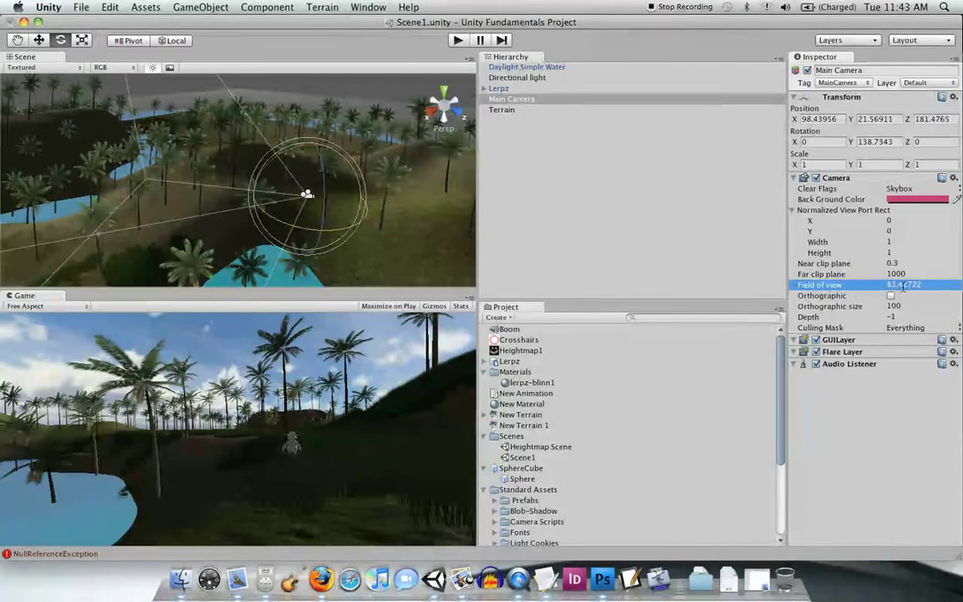
Set the Main Camera's field of view to 60
left_click(905, 284)
type("60")
key("Return")
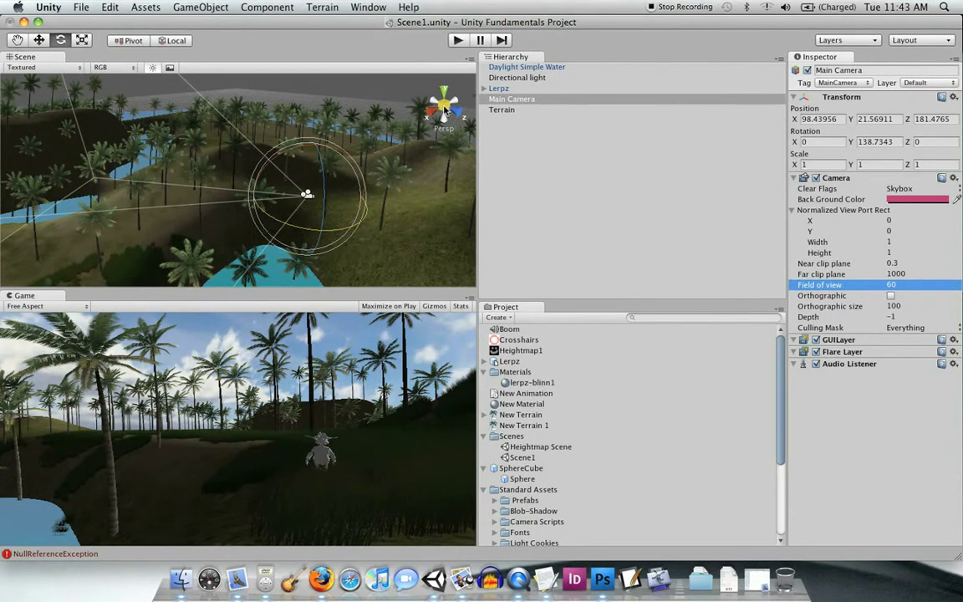
View the scene from above in isometric projection and return the Scene view to perspective
right_click(443, 111)
left_click(478, 201)
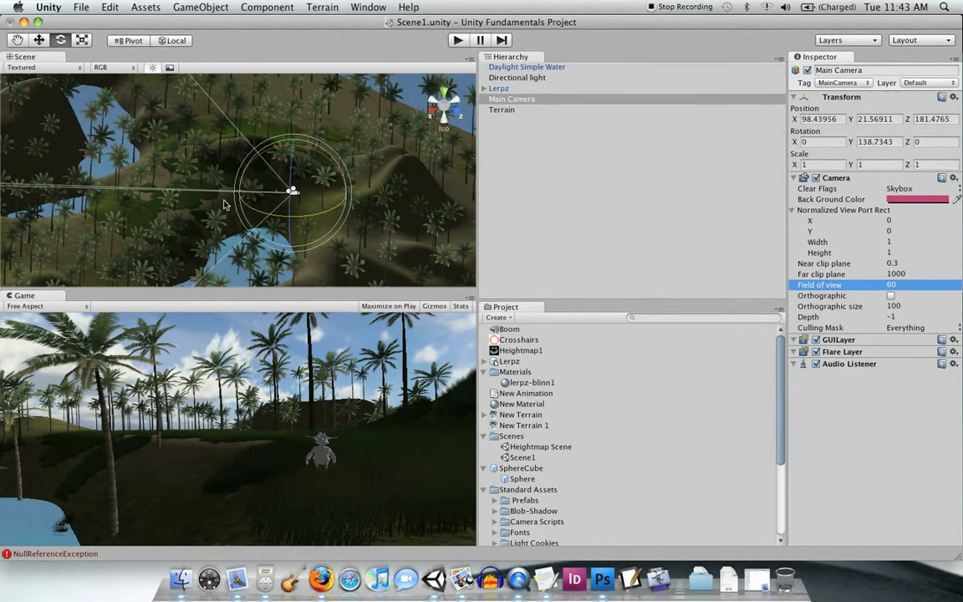
mouse_move(264, 192)
left_mouse_down("alt")
mouse_move(219, 148)
mouse_move(276, 196)
mouse_move(251, 201)
left_mouse_up("alt")
right_click(452, 112)
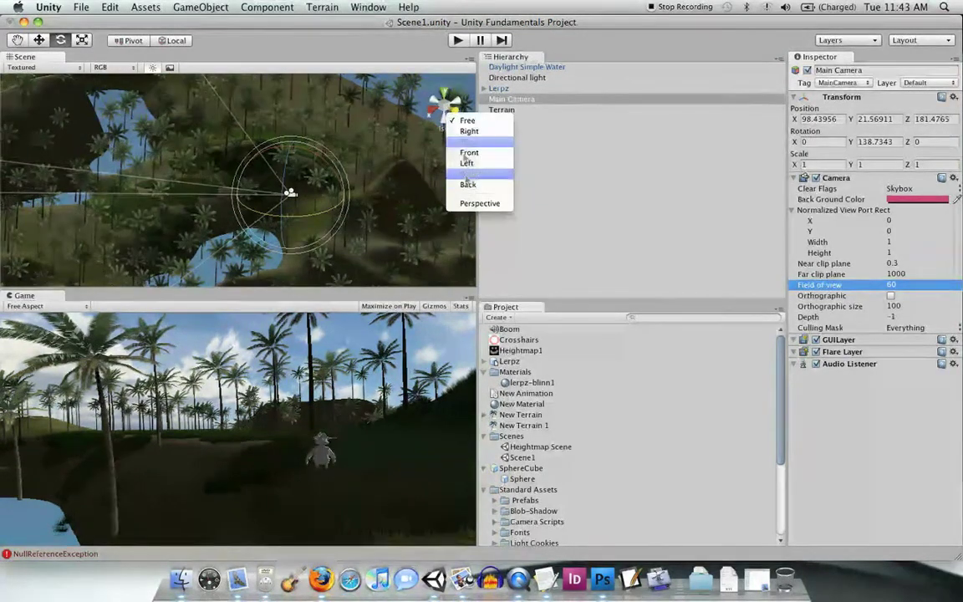
left_click(463, 203)
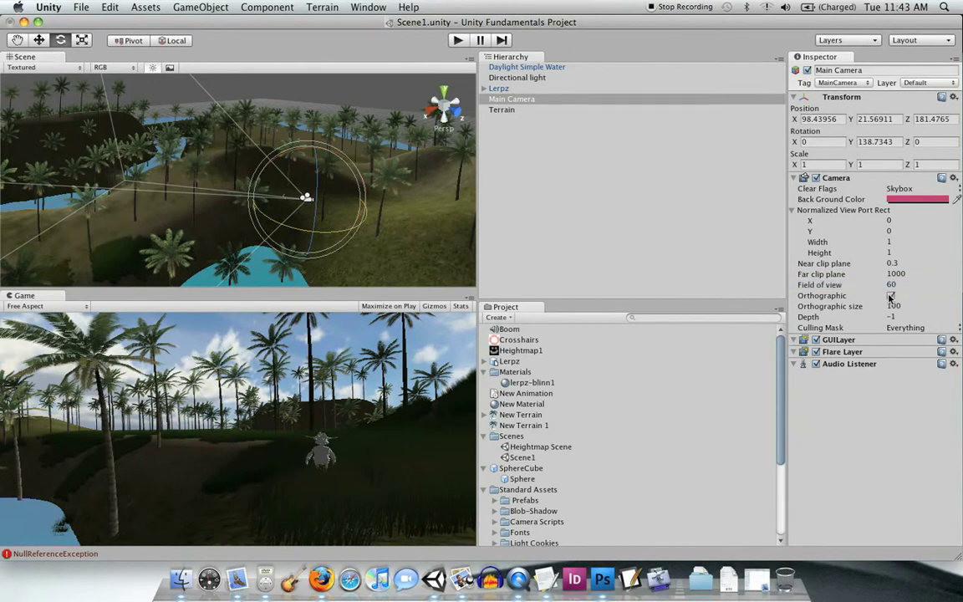
Make the Main Camera orthographic and rotate it with global handles to about X 29.3, Y 162.7, Z 3 to look down on the terrain
left_click(890, 297)
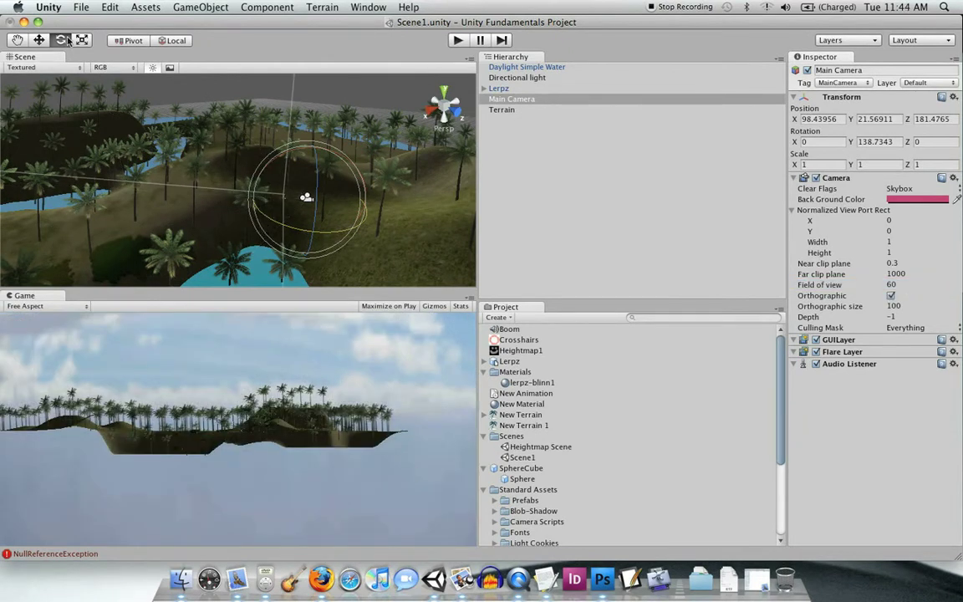
left_click_drag(280, 225, 308, 228)
key("super+z")
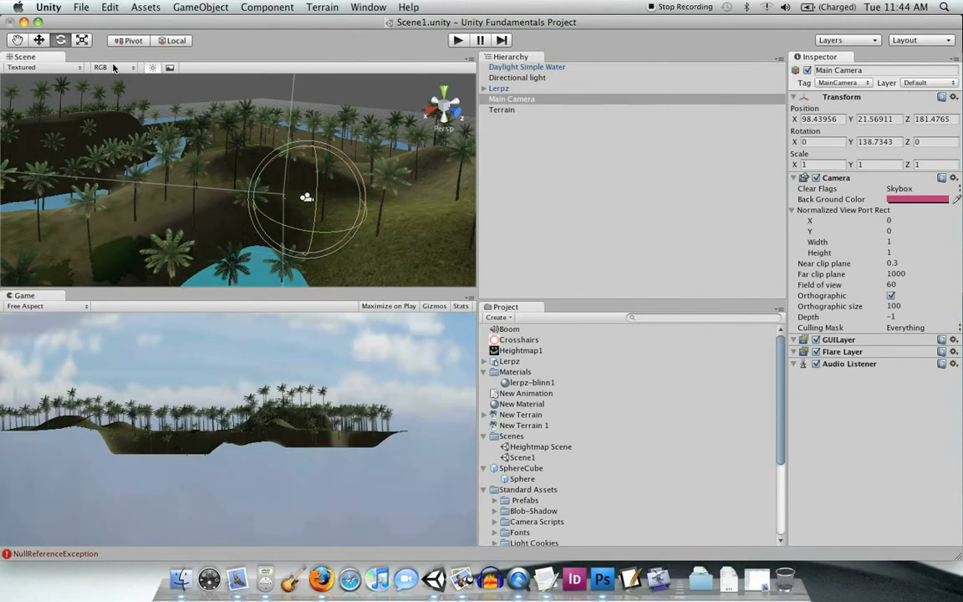
left_click(173, 42)
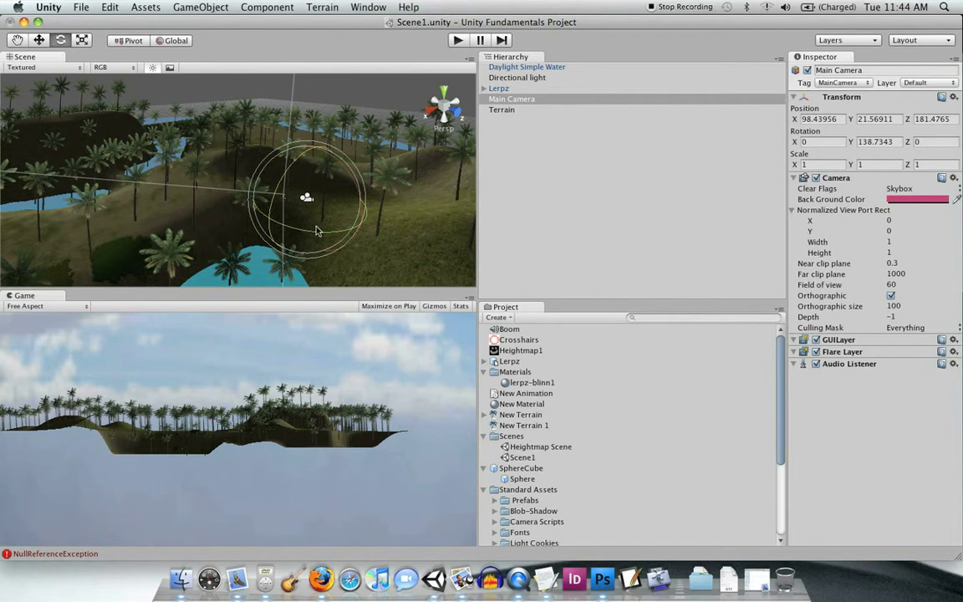
mouse_move(361, 224)
left_mouse_down()
mouse_move(309, 142)
mouse_move(282, 155)
mouse_move(263, 202)
mouse_move(208, 211)
mouse_move(350, 259)
mouse_move(327, 236)
mouse_move(342, 226)
mouse_move(352, 237)
left_mouse_up()
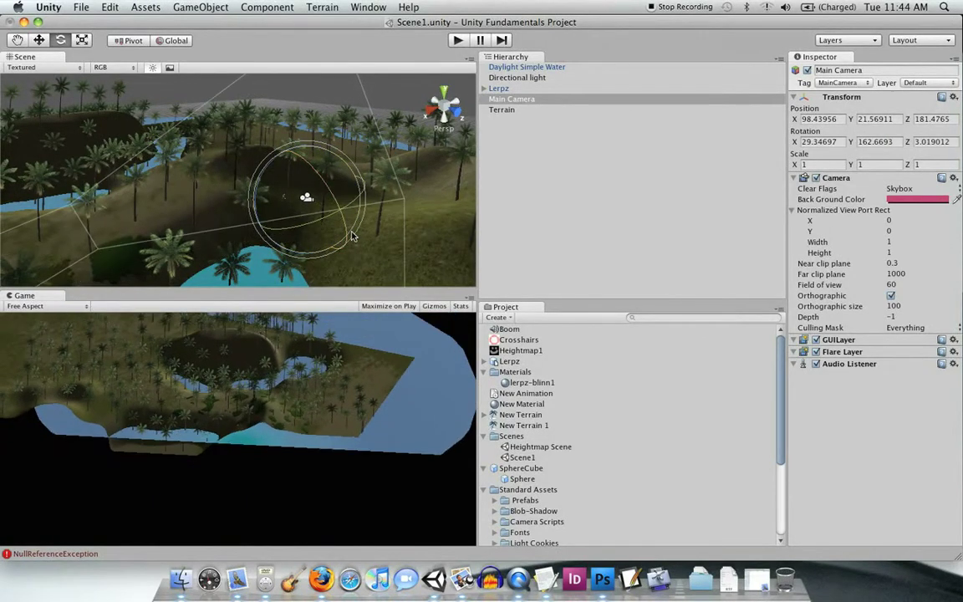
Try a field of view of about 53.1 on the orthographic camera and restore it to 60
mouse_move(817, 284)
left_mouse_down()
mouse_move(877, 297)
mouse_move(818, 289)
left_mouse_up()
left_click(916, 285)
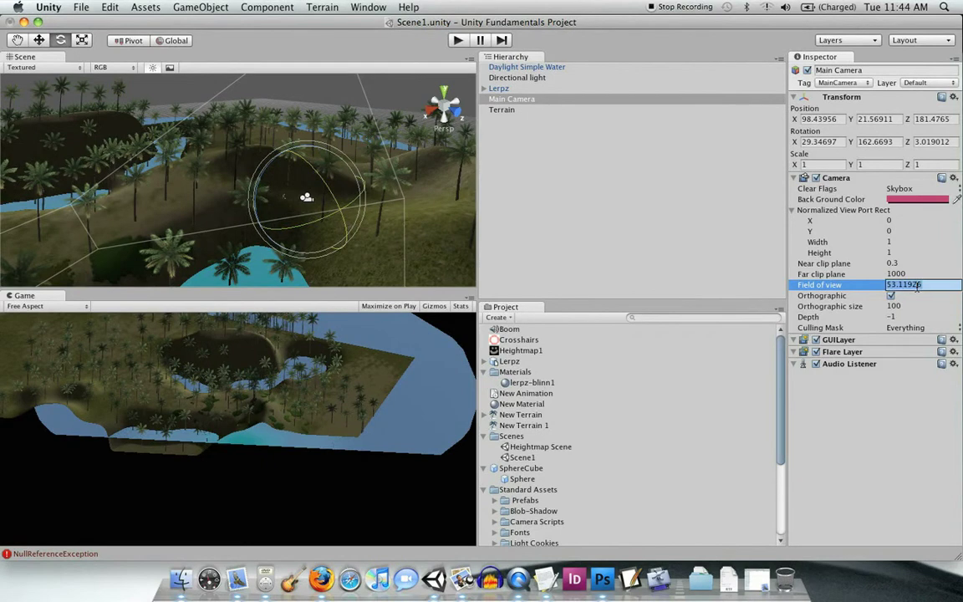
type("60")
key("Return")
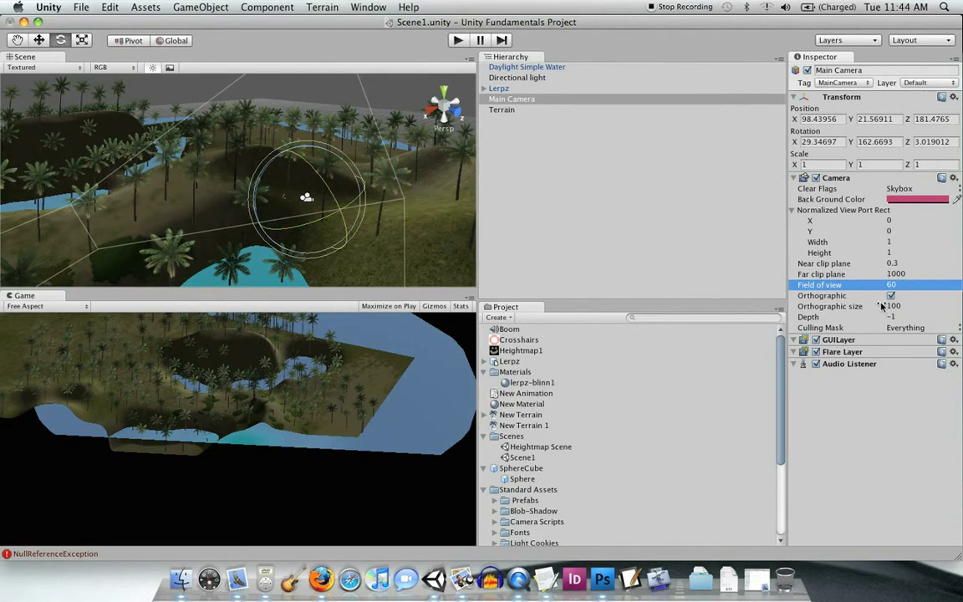
Adjust the camera's orthographic size to about 29.6 and reposition the camera at about X 98.5, Y 27.9, Z 177.9
left_click_drag(871, 308, 666, 299)
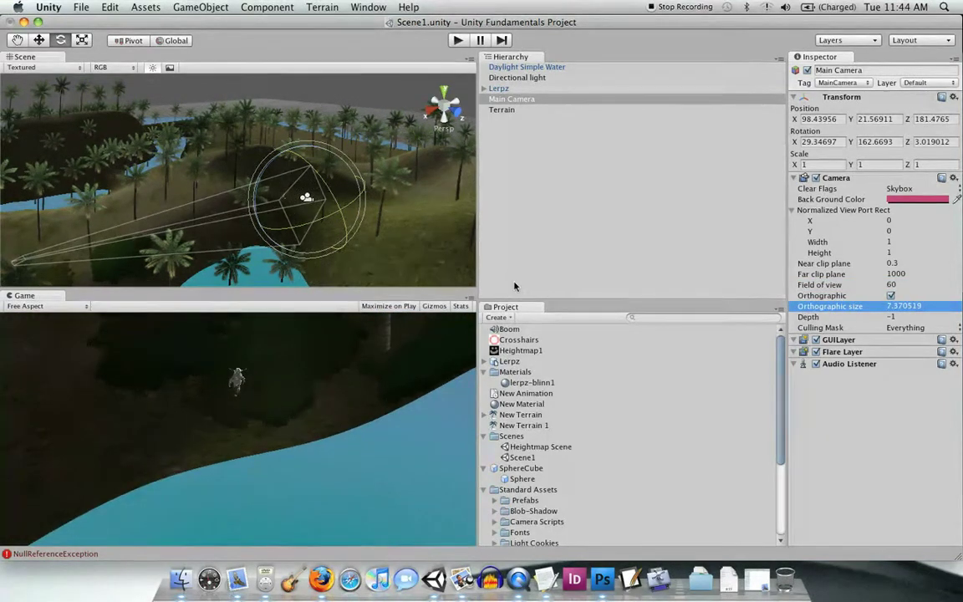
left_click(38, 40)
left_click_drag(284, 179, 258, 131)
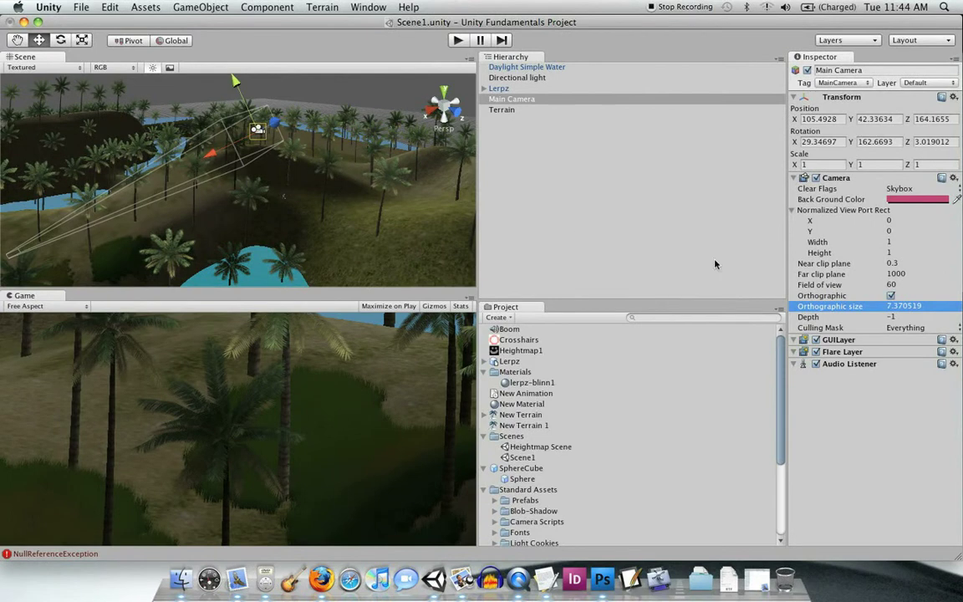
left_click_drag(882, 307, 936, 307)
left_click_drag(258, 131, 300, 177)
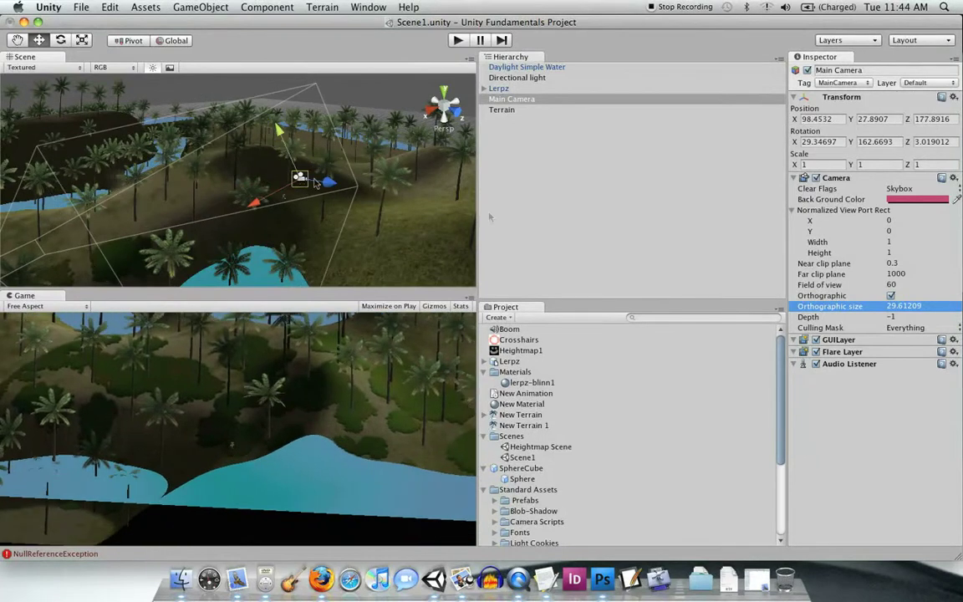
Turn off orthographic projection and move the camera to about X 100.7, Y 22.2, Z 179.3 to frame Lerpz
left_click(890, 295)
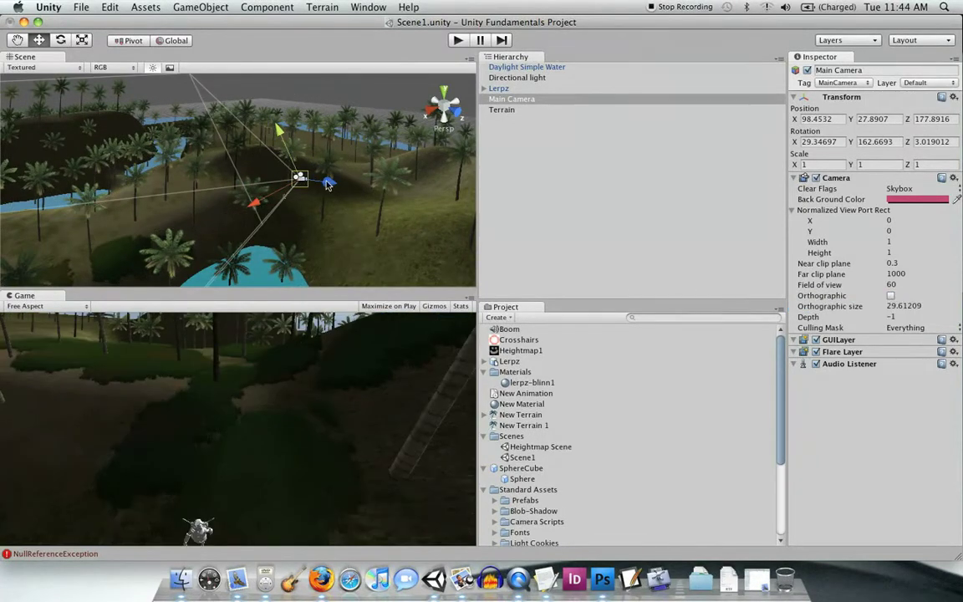
left_click_drag(299, 179, 300, 186)
left_click_drag(305, 197, 297, 201)
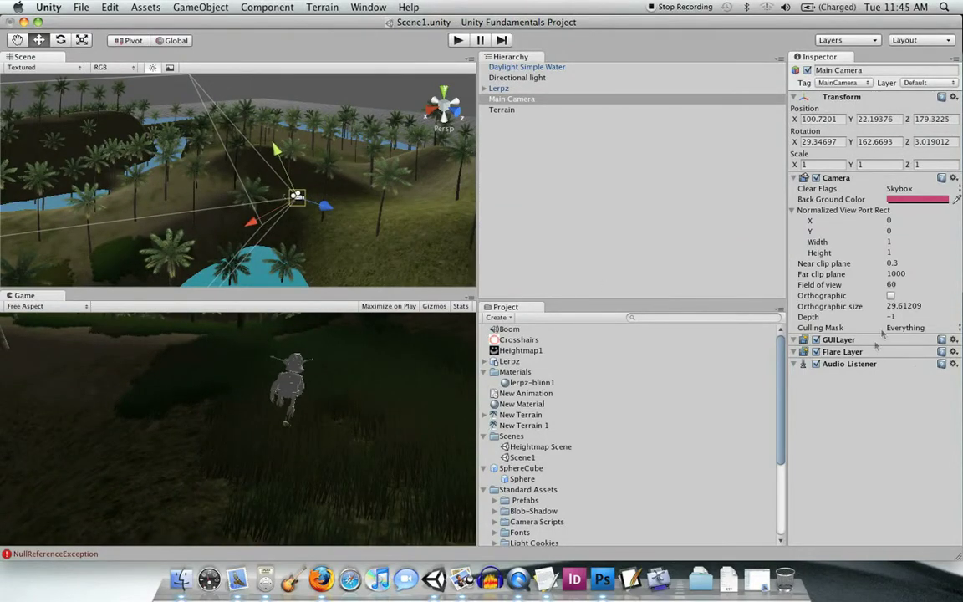
Open the Main Camera's Depth value for editing
left_click(911, 317)
double_click(913, 317)
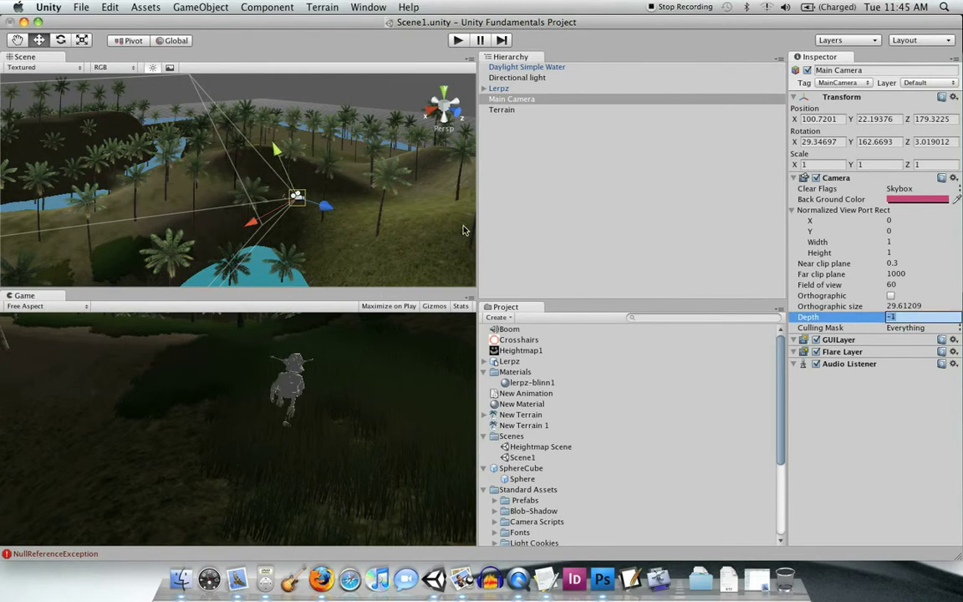
left_click(903, 318)
Duplicate the Main Camera and rename the copy Camera2
left_click(509, 89)
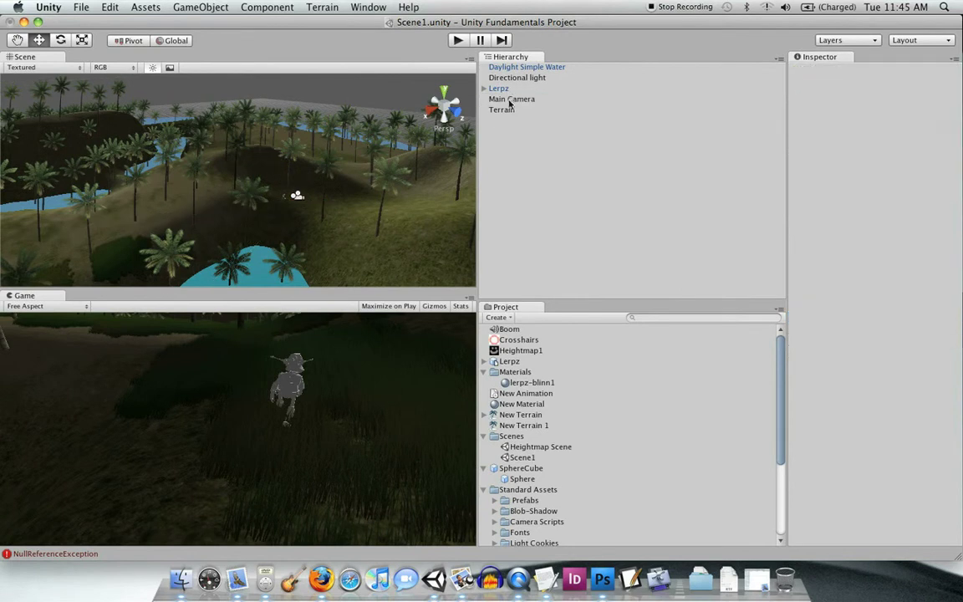
left_click(508, 101)
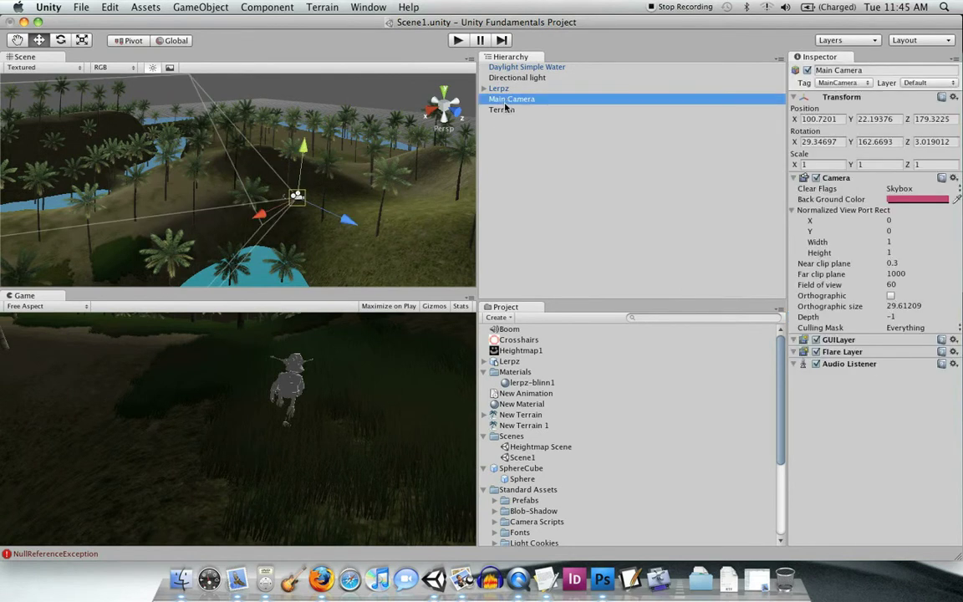
key("super+d")
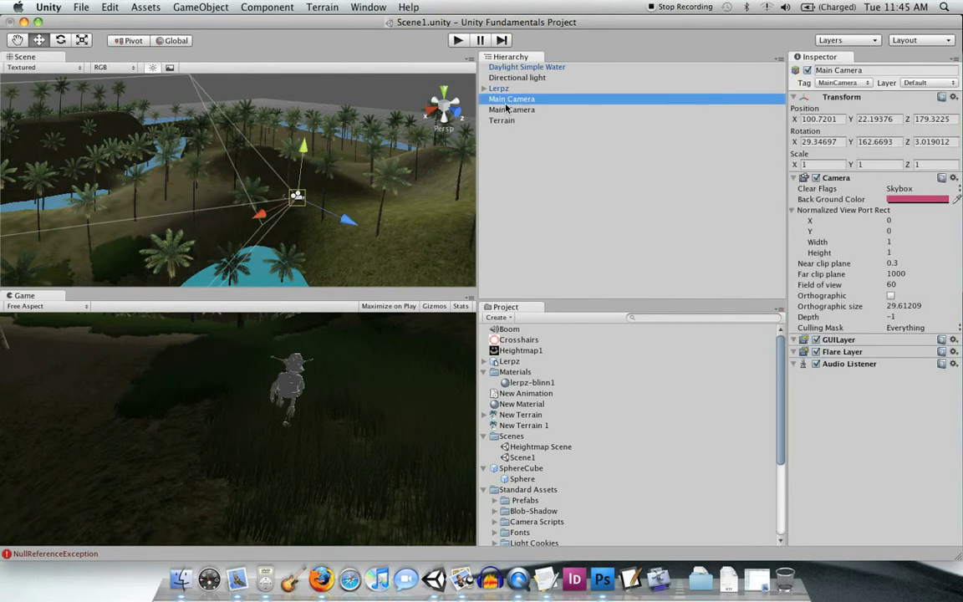
right_click(506, 101)
left_click(484, 138)
left_click(513, 110)
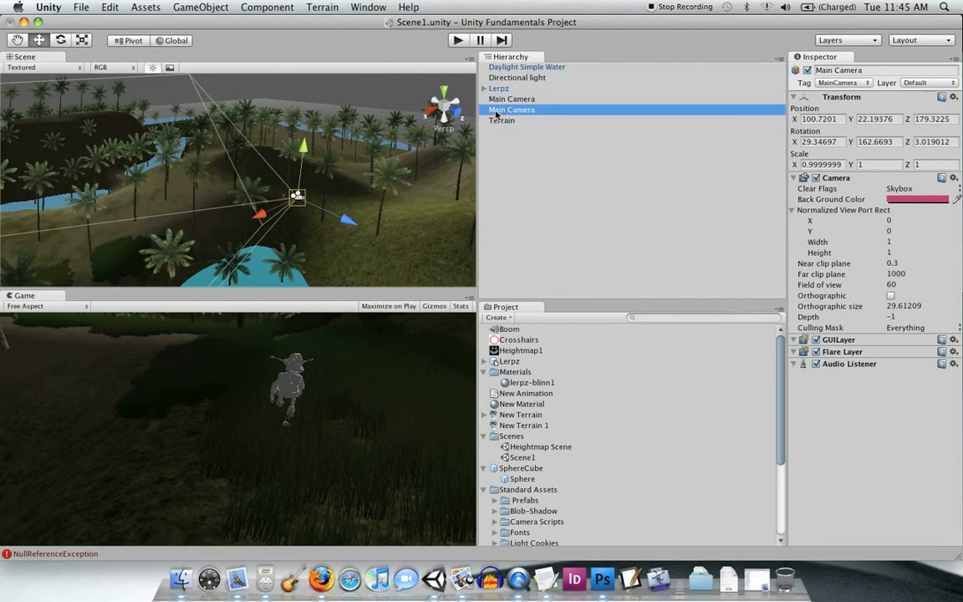
key("Return")
type("Camera2")
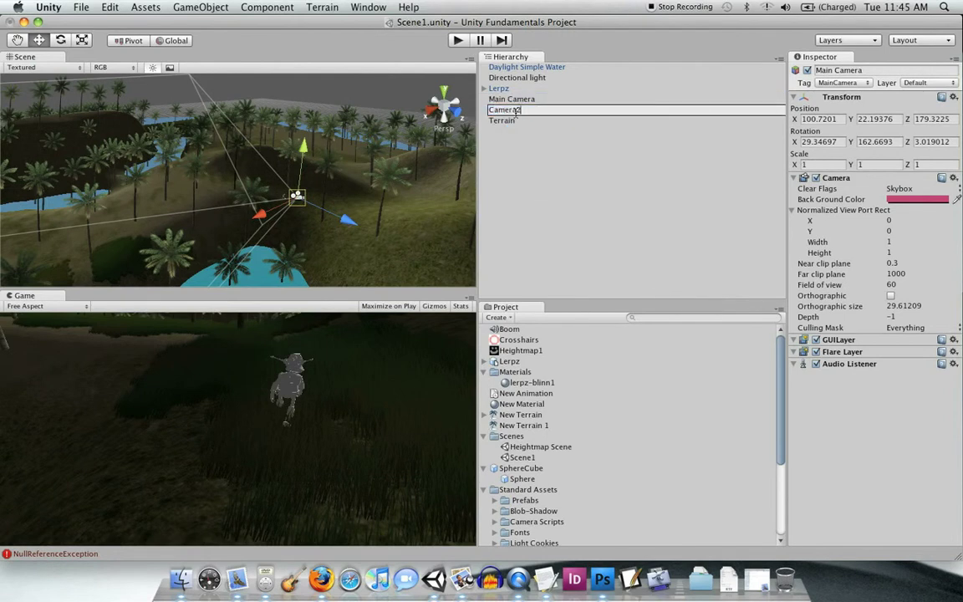
key("Return")
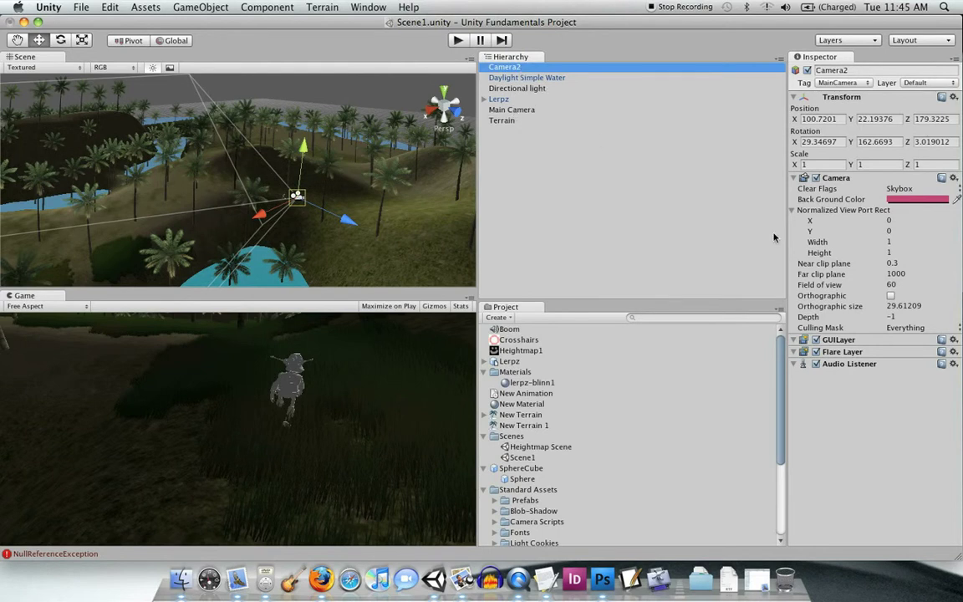
Set Camera2's depth to 1
left_click(894, 317)
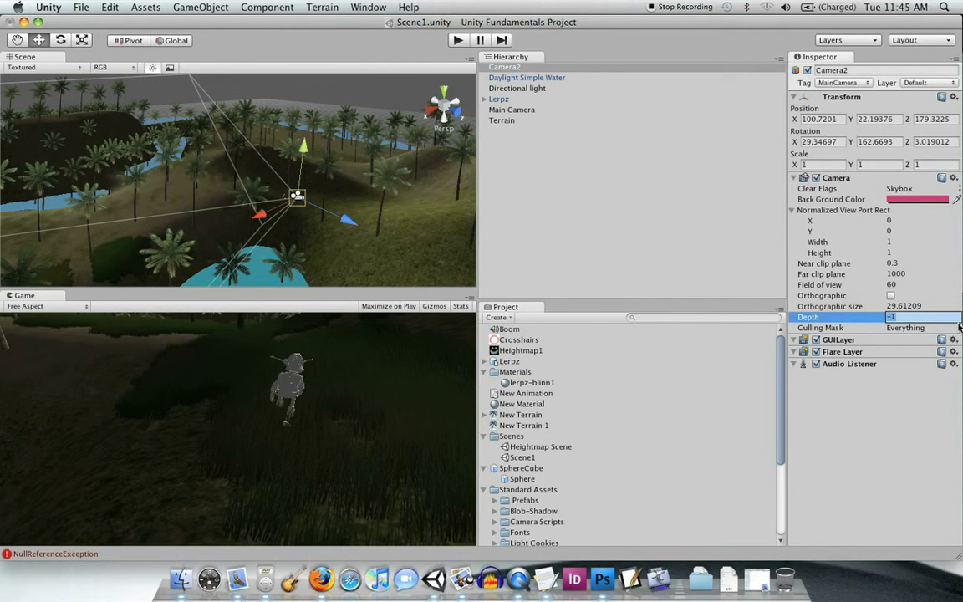
type("1")
key("Return")
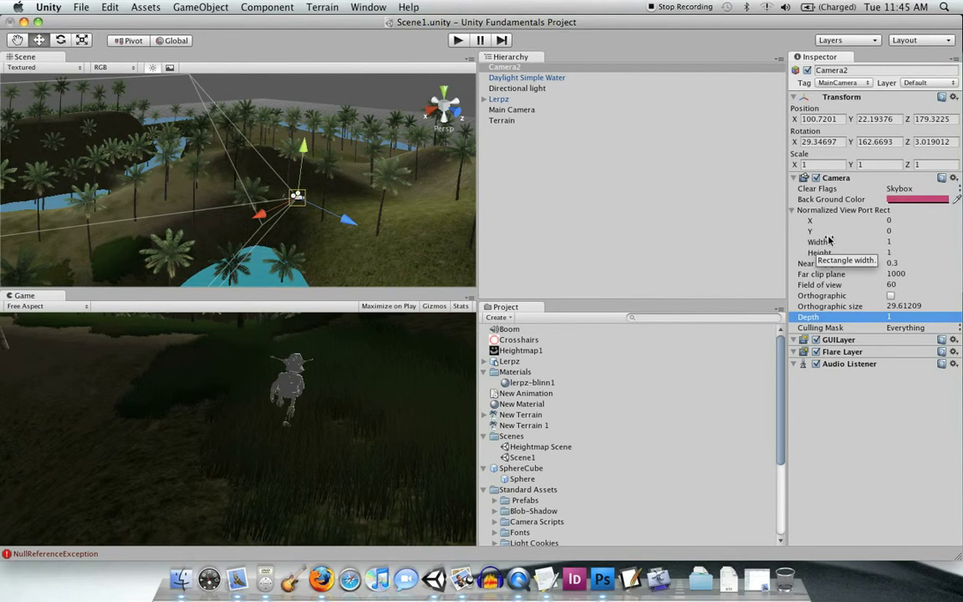
Set Camera2's view port rectangle to Width 0.3 and Height 0.3, positioned at about X 0.63, Y 0.63
left_click(892, 242)
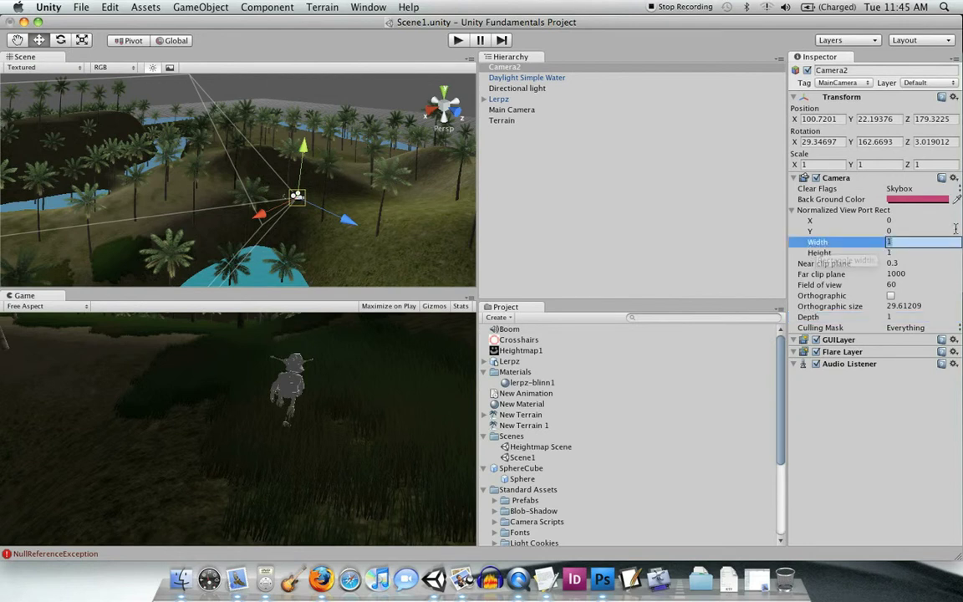
type(".5")
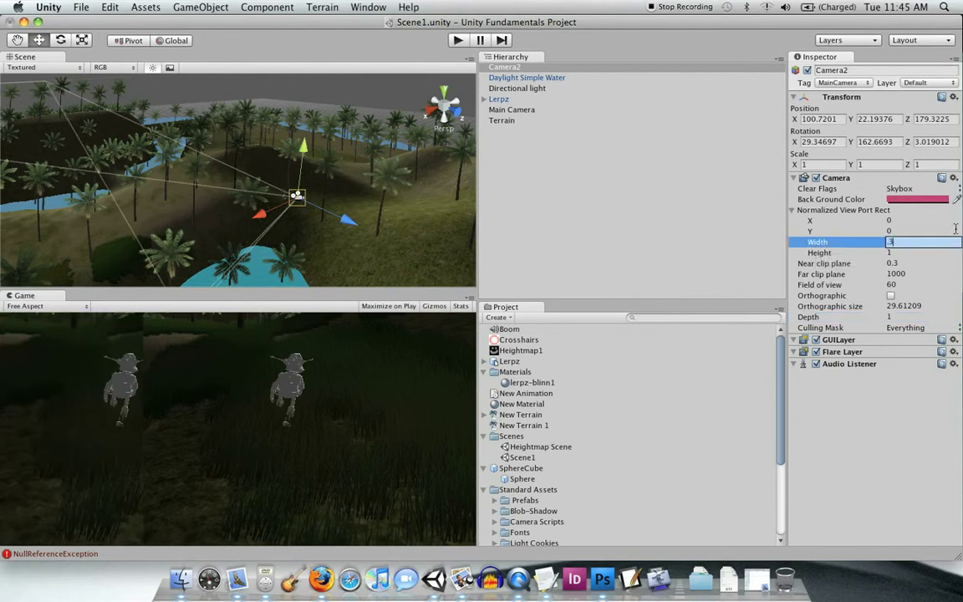
key("Tab")
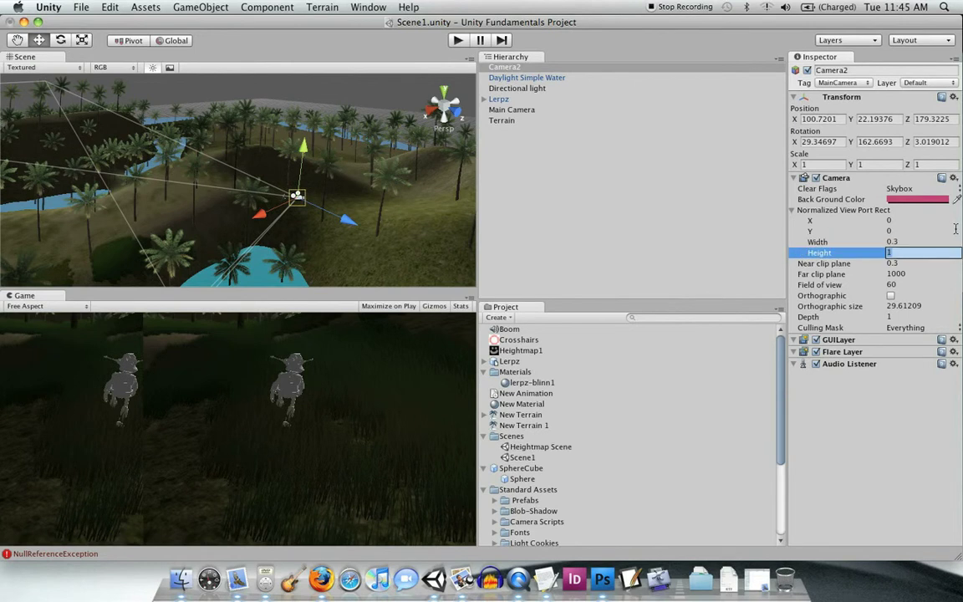
type(".3")
key("Return")
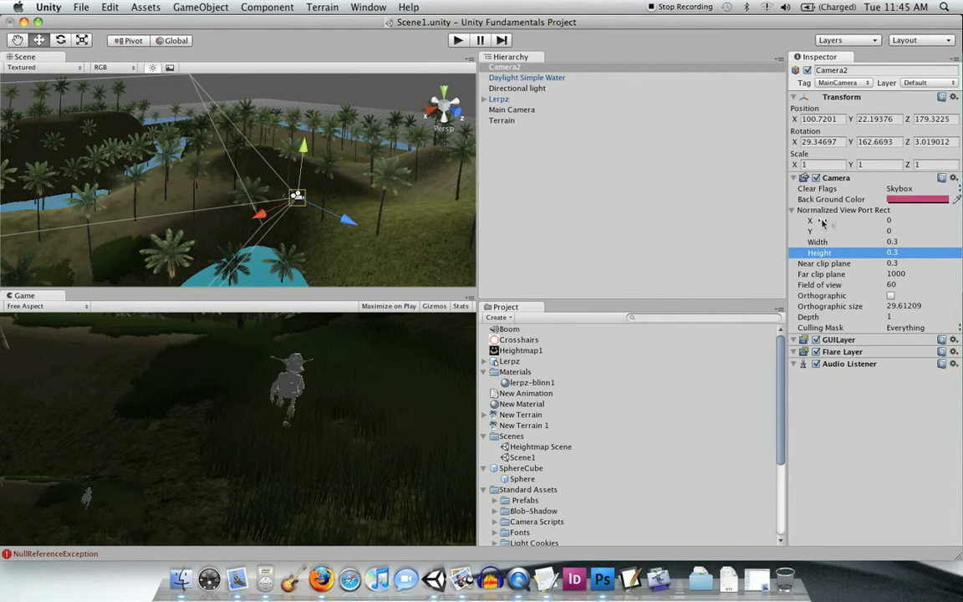
mouse_move(831, 223)
left_mouse_down()
mouse_move(842, 221)
mouse_move(833, 237)
mouse_move(844, 236)
left_mouse_up()
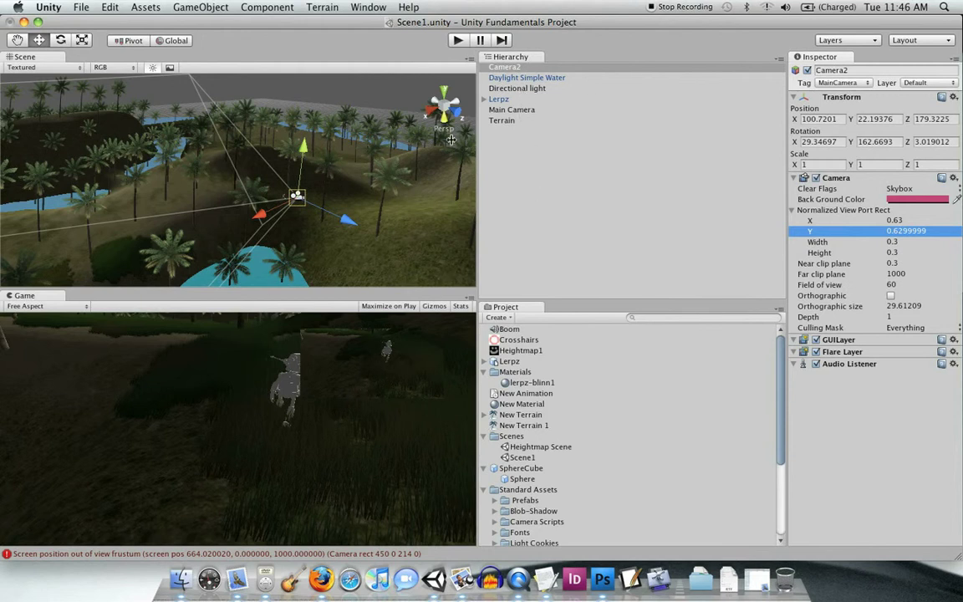
Rotate Camera2 to about 109.3 on Y and move it to about X 97.9, Y 28.7, Z 177.9
left_click(506, 67)
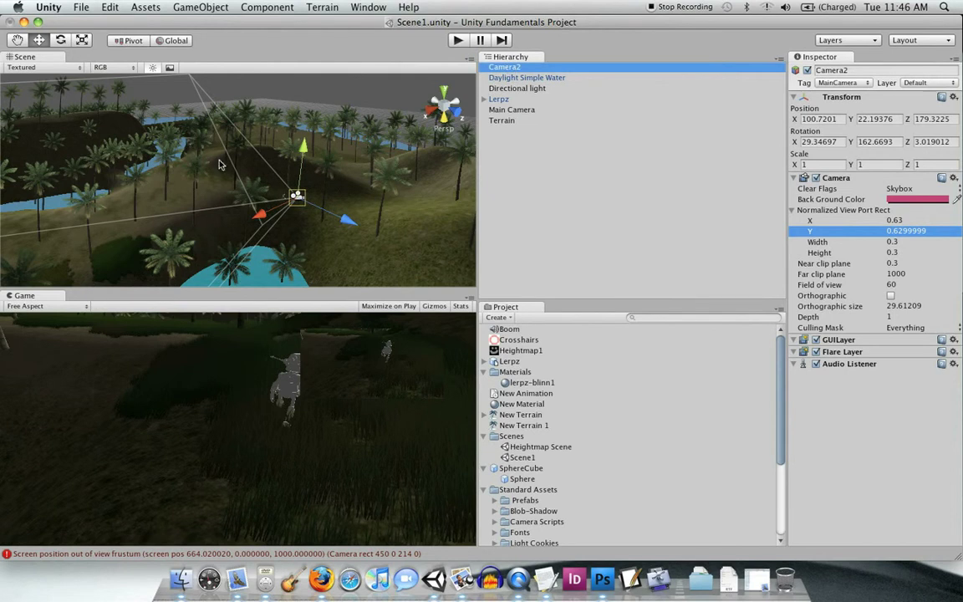
left_click(57, 40)
left_click_drag(255, 204, 41, 123)
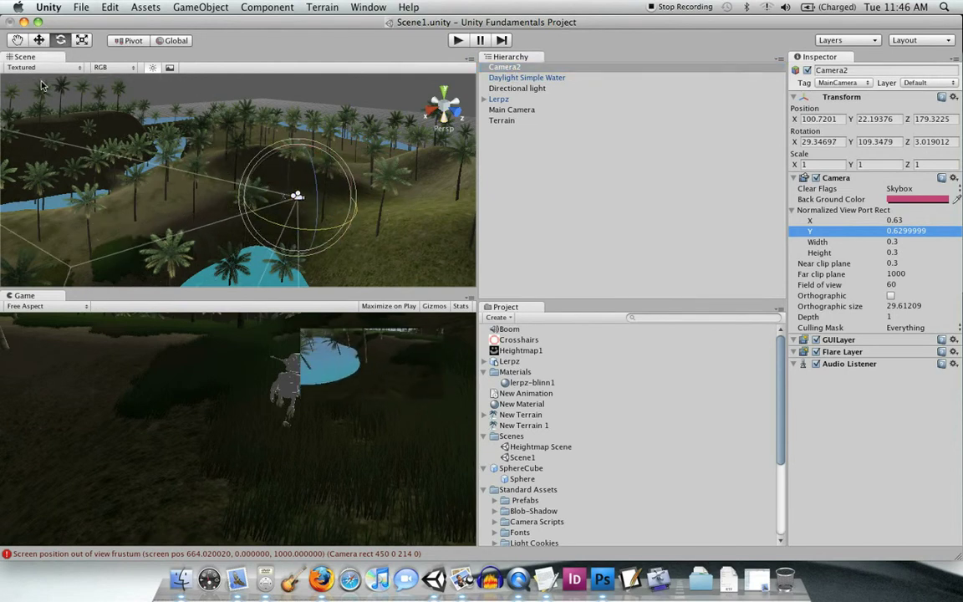
left_click(39, 40)
mouse_move(299, 194)
left_mouse_down()
mouse_move(302, 184)
mouse_move(282, 177)
mouse_move(310, 191)
mouse_move(312, 170)
mouse_move(305, 178)
left_mouse_up()
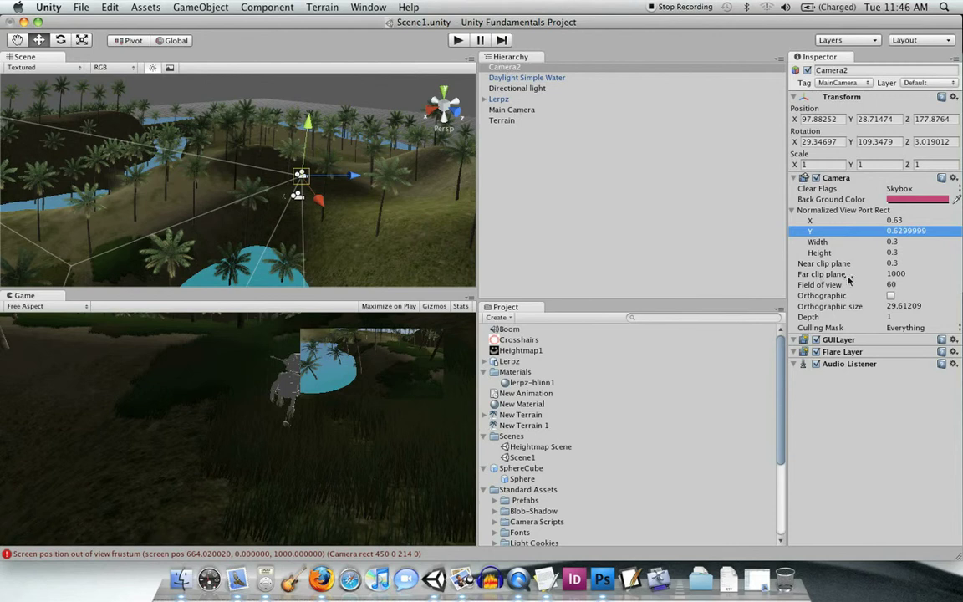
Try a depth of -3 on Camera2 before restoring it to 1, and inspect its Culling Mask layers
left_click(895, 318)
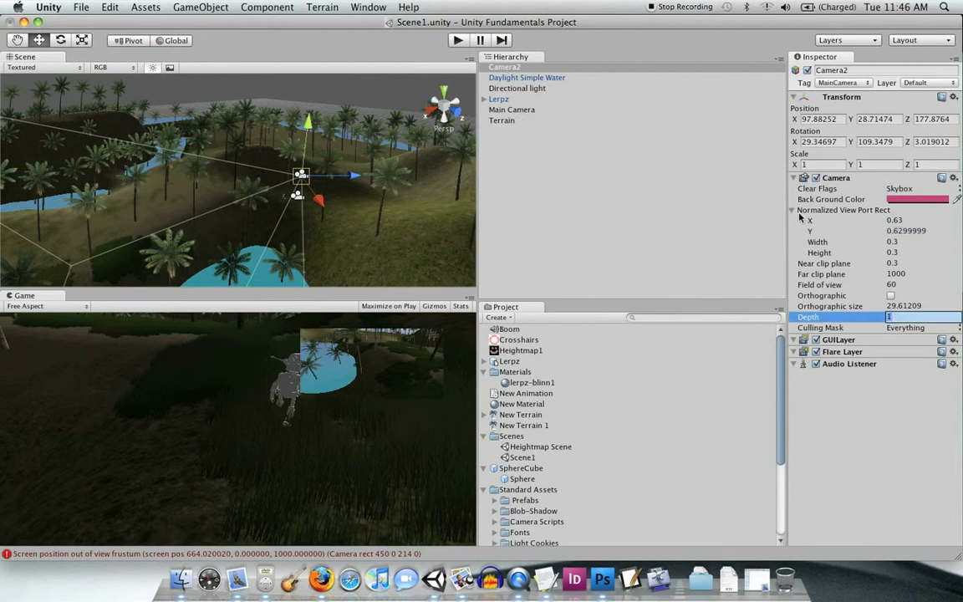
type("-1")
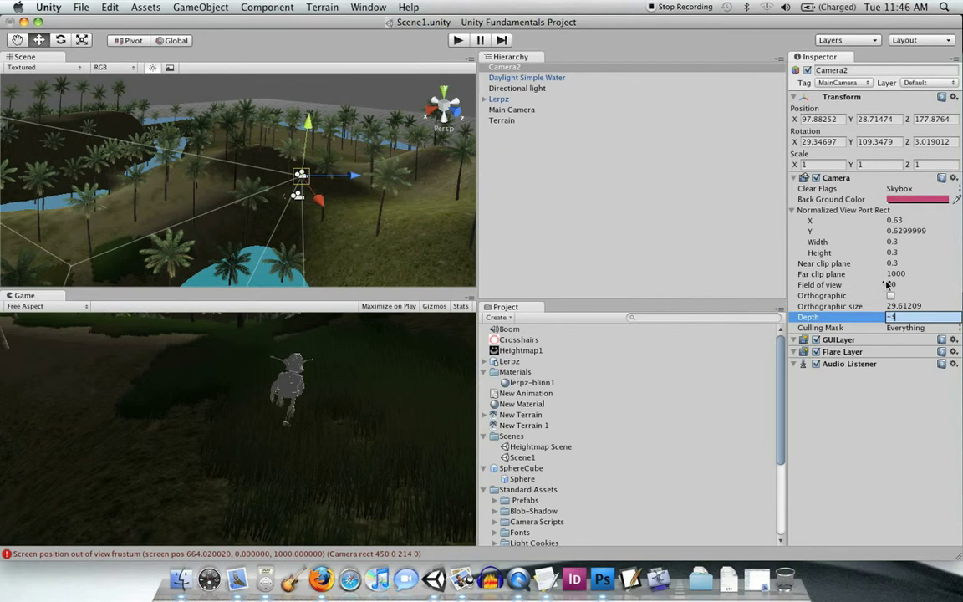
key("BackSpace")
type("1")
key("Return")
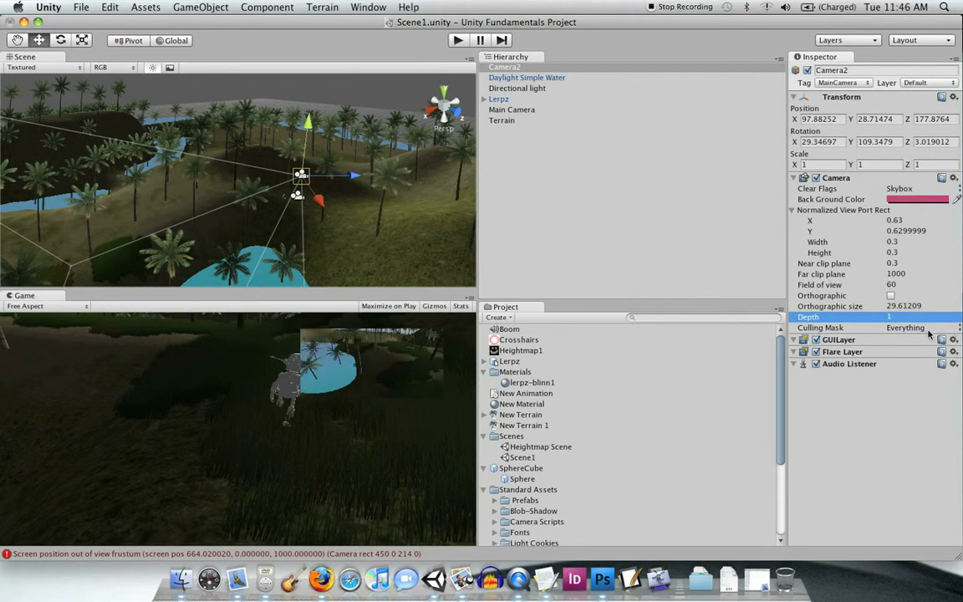
left_click(958, 329)
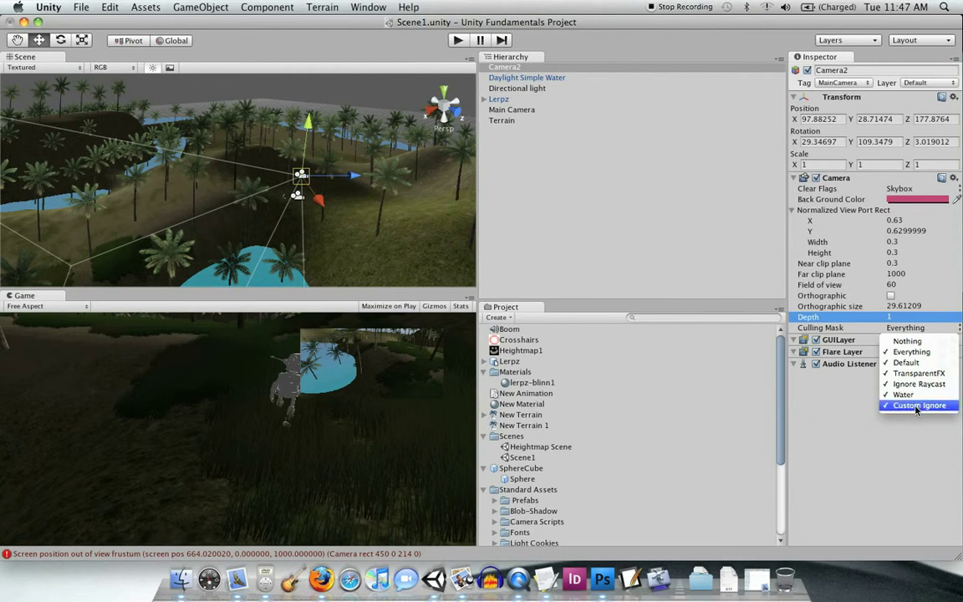
left_click(914, 427)
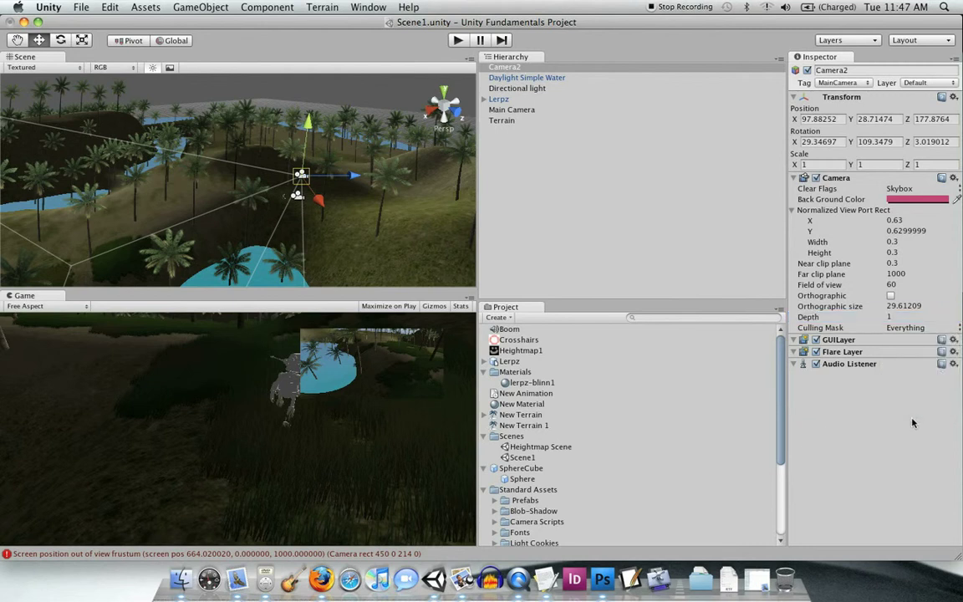
Duplicate the Lerpz character and move the copy to about X 105.1, Z 171.2
left_click(505, 100)
key("super+d")
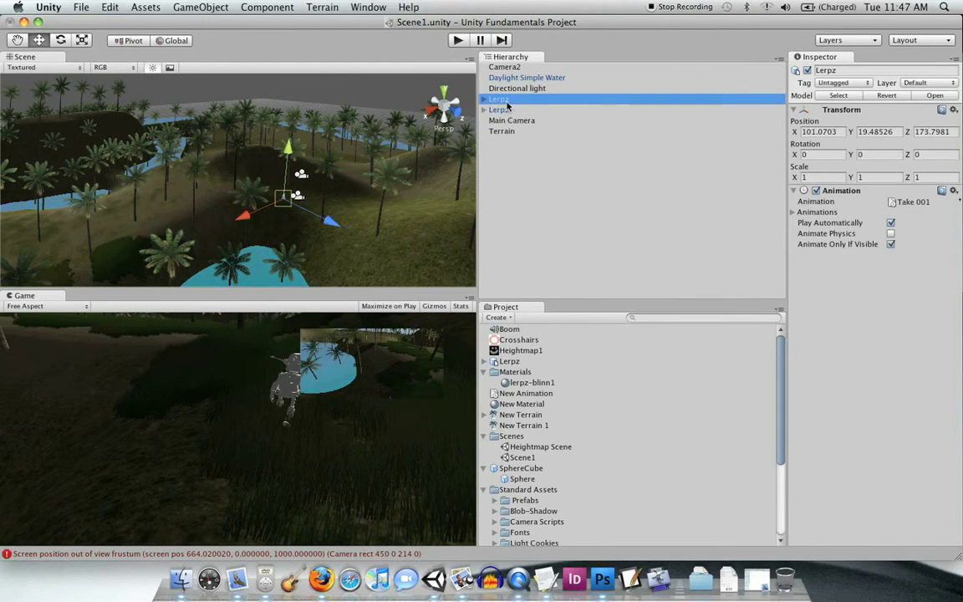
right_click(506, 105)
left_click(442, 146)
left_click(499, 111)
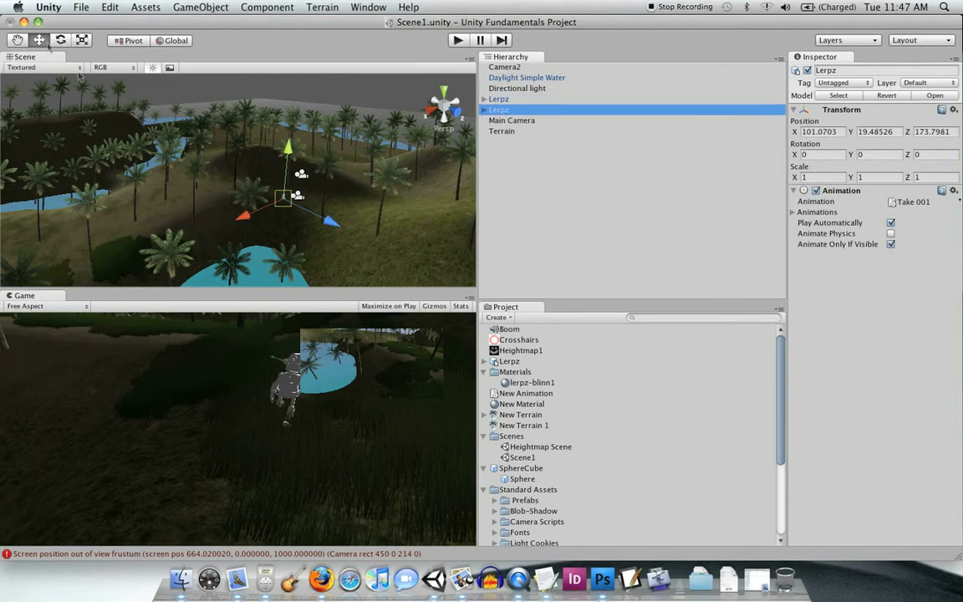
left_click_drag(327, 221, 314, 218)
left_click_drag(237, 212, 231, 220)
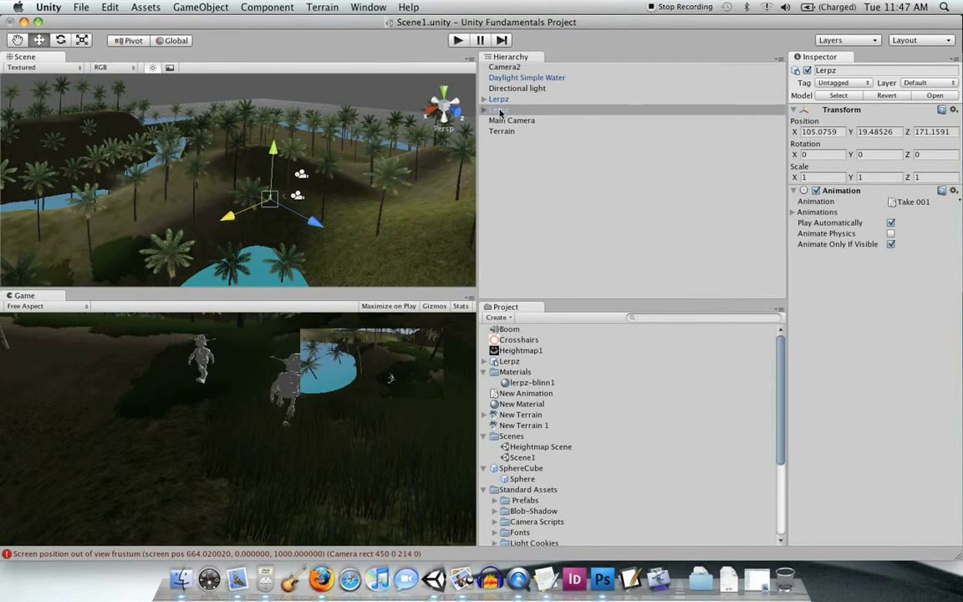
Assign the copied Lerpz and all its child objects to the Custom Ignore layer
left_click(918, 83)
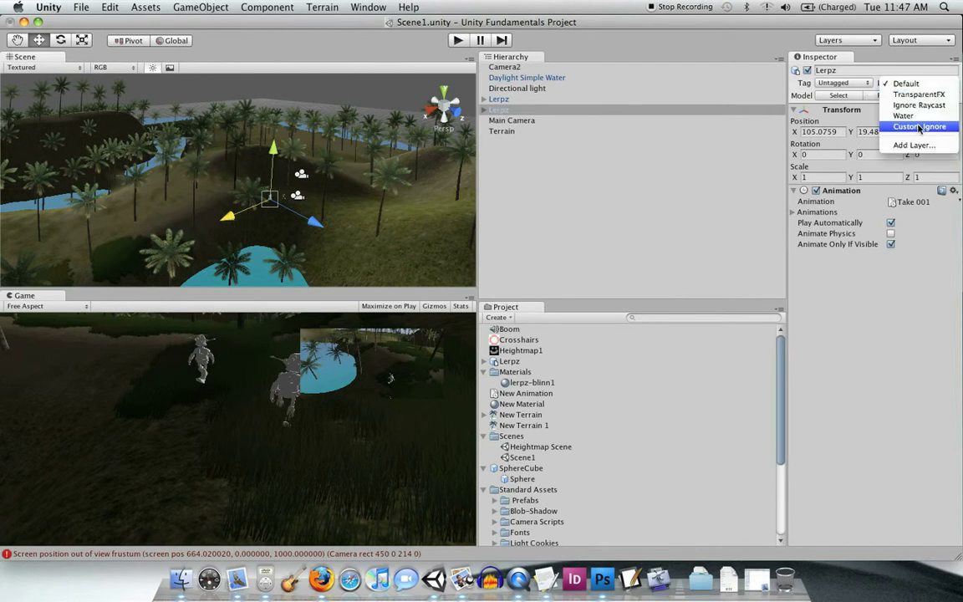
left_click(920, 127)
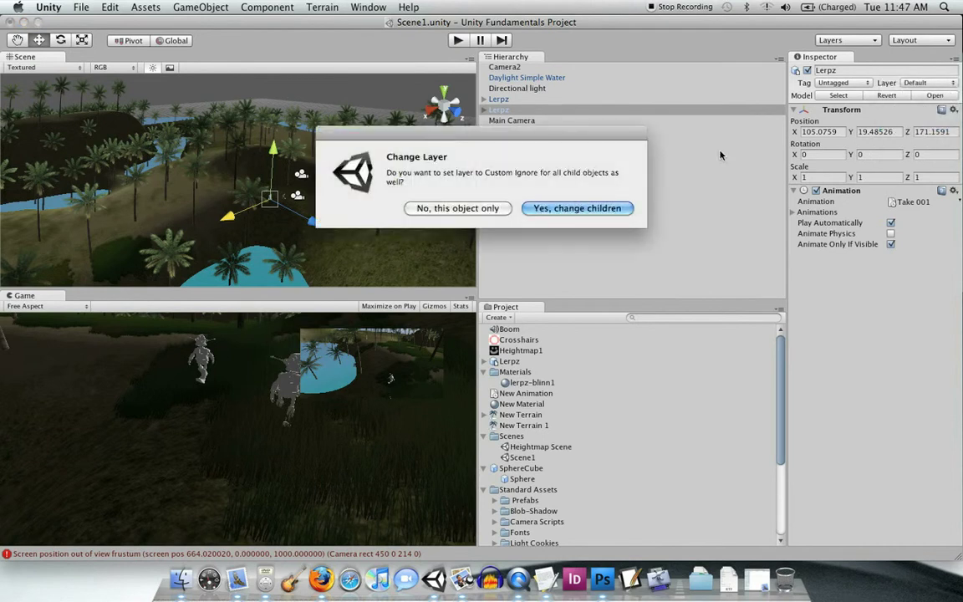
left_click(590, 209)
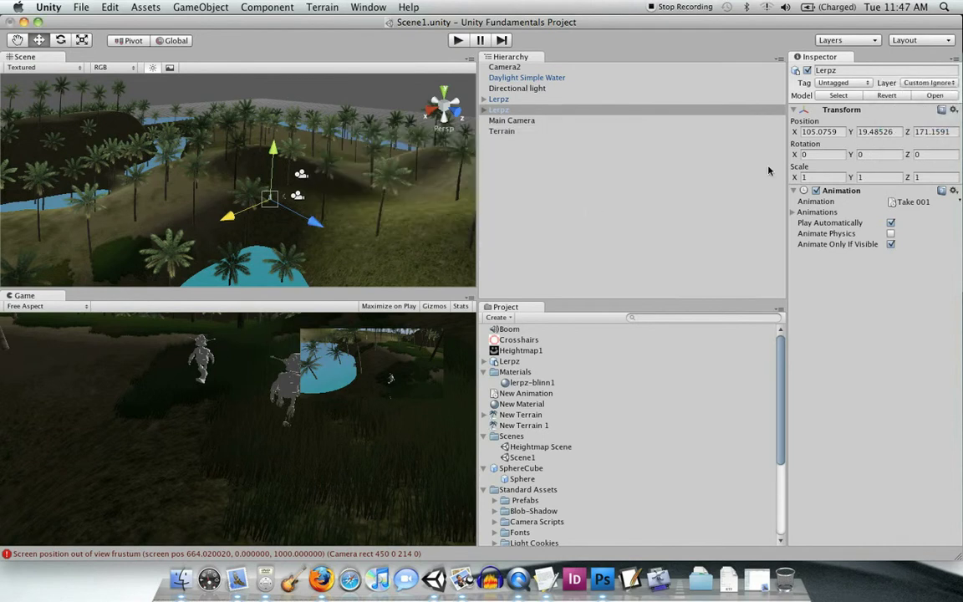
Exclude the Custom Ignore layer from the Main Camera's Culling Mask
left_click(509, 122)
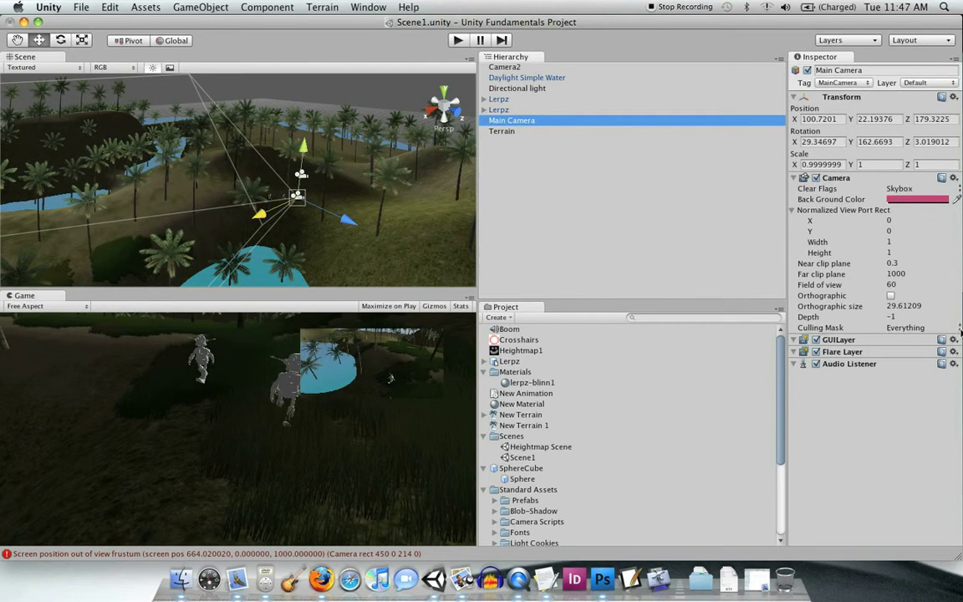
left_click(931, 328)
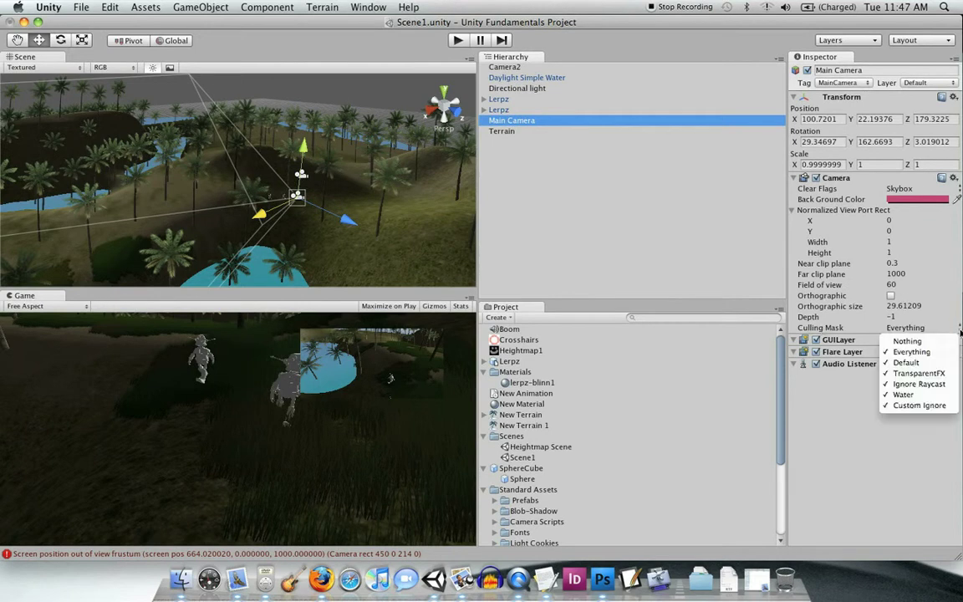
left_click(921, 407)
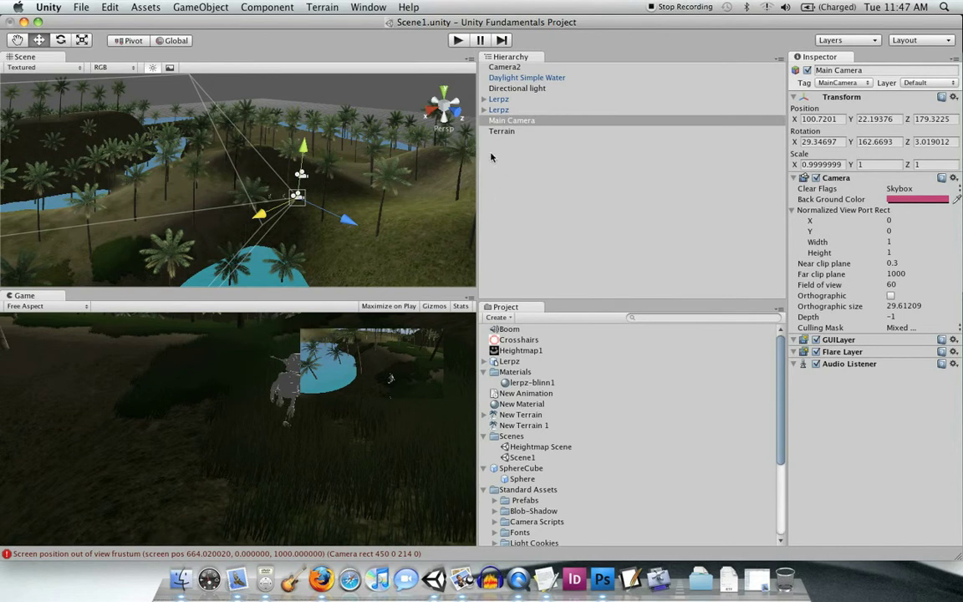
Move Camera2 to about X 95.6, Y 26.1, Z 181.1 and enlarge the Game view
left_click(511, 67)
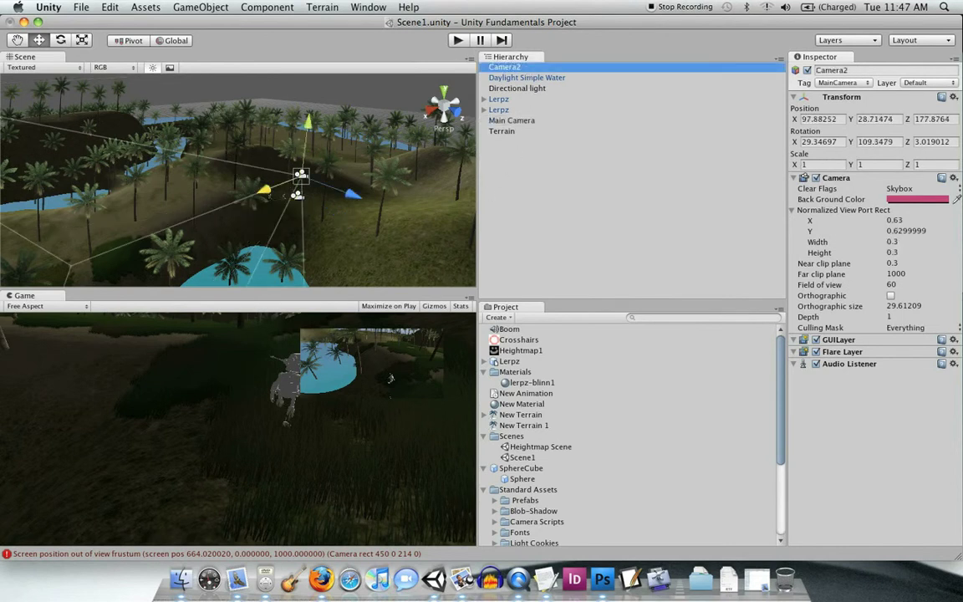
left_click_drag(301, 177, 313, 185)
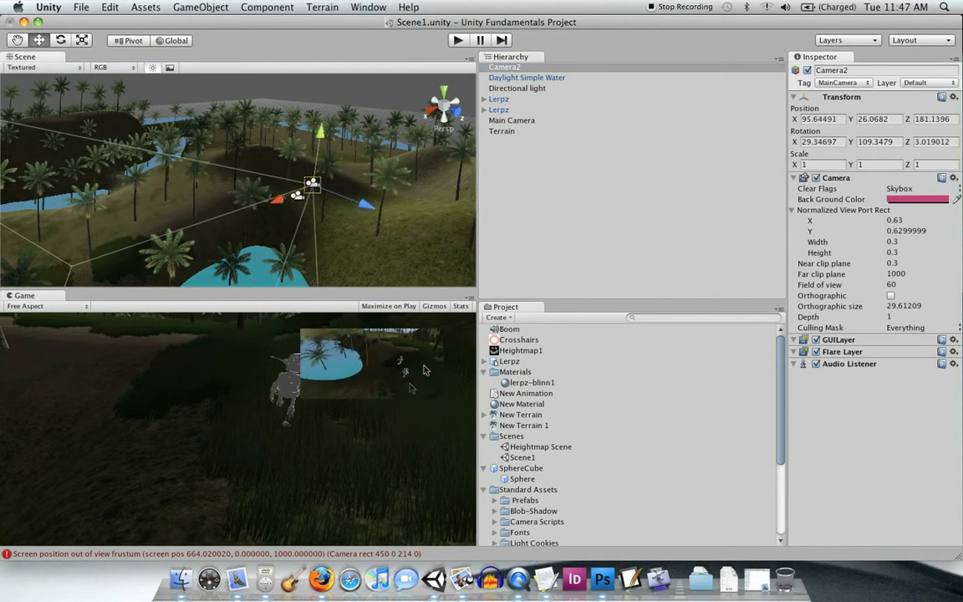
left_click_drag(391, 285, 391, 198)
left_click_drag(479, 283, 579, 282)
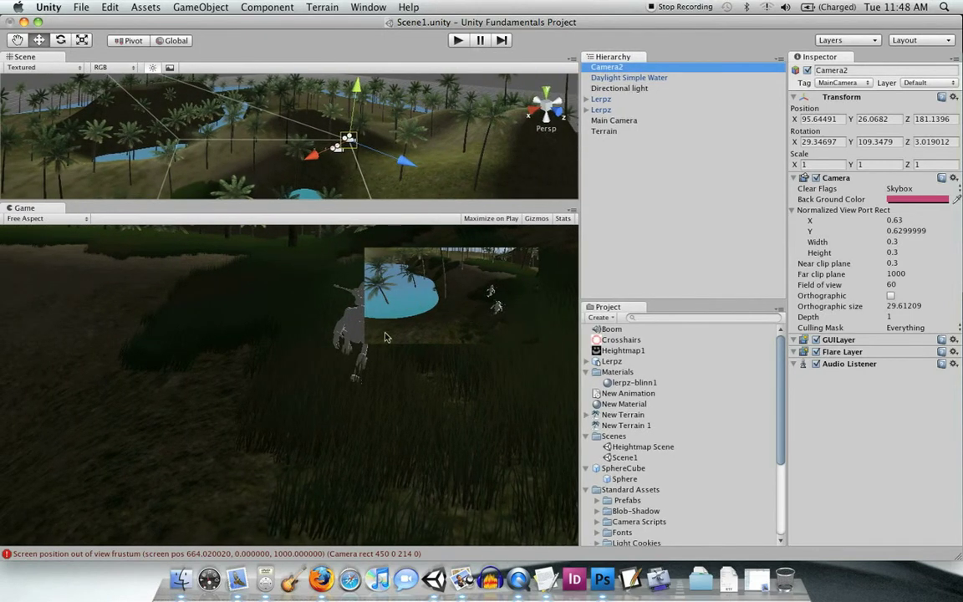
Review the layers in the Main Camera's Culling Mask and reduce the Game view's size again
left_click(618, 122)
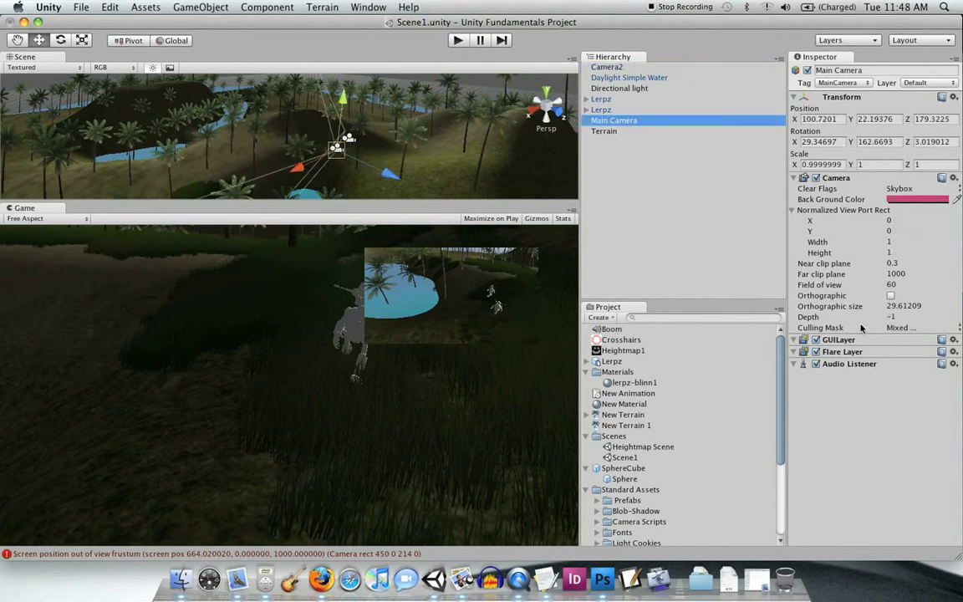
left_click(958, 327)
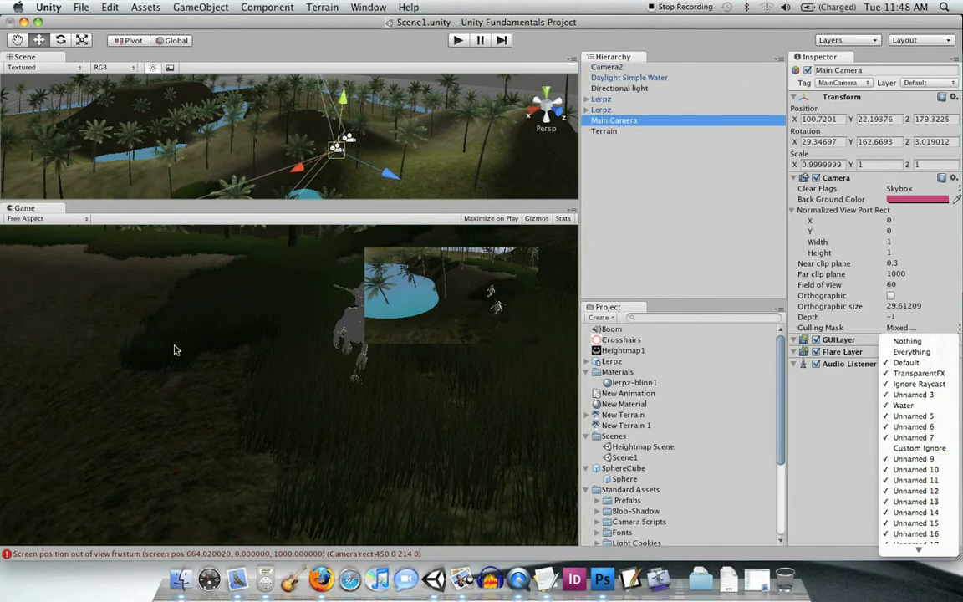
left_click(268, 362)
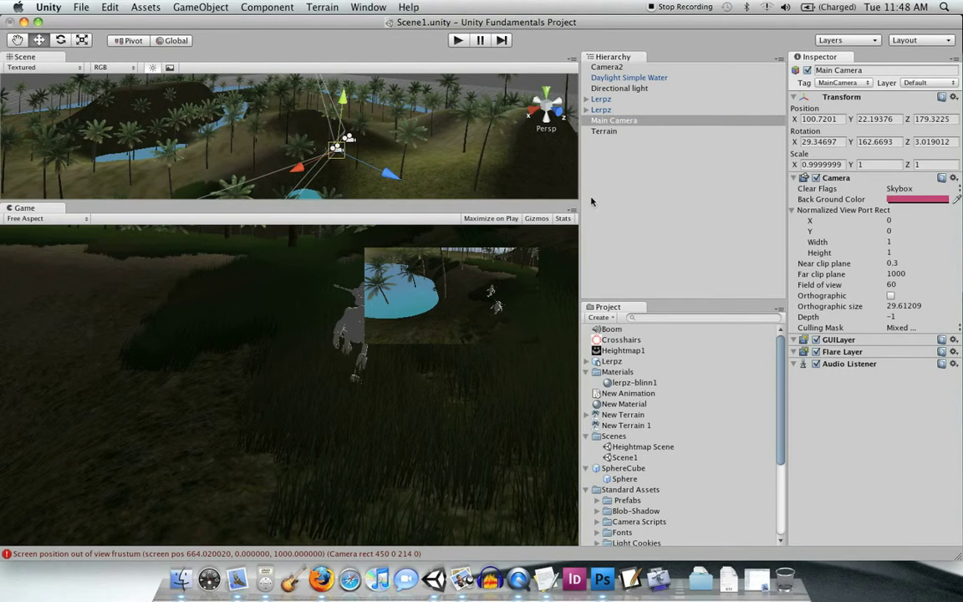
left_click_drag(580, 197, 418, 263)
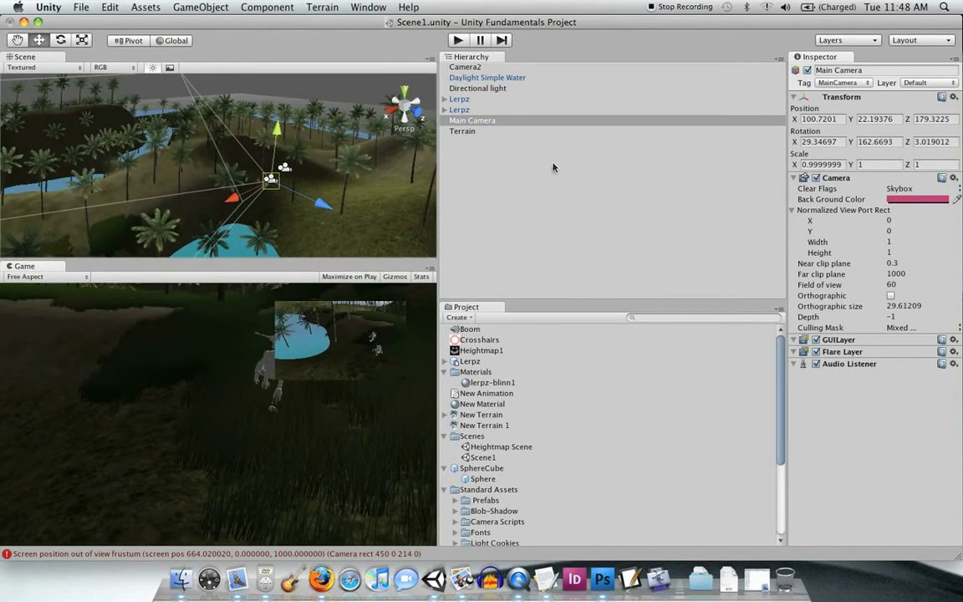
Look through the Camera-Control components available for the Main Camera
left_click(269, 7)
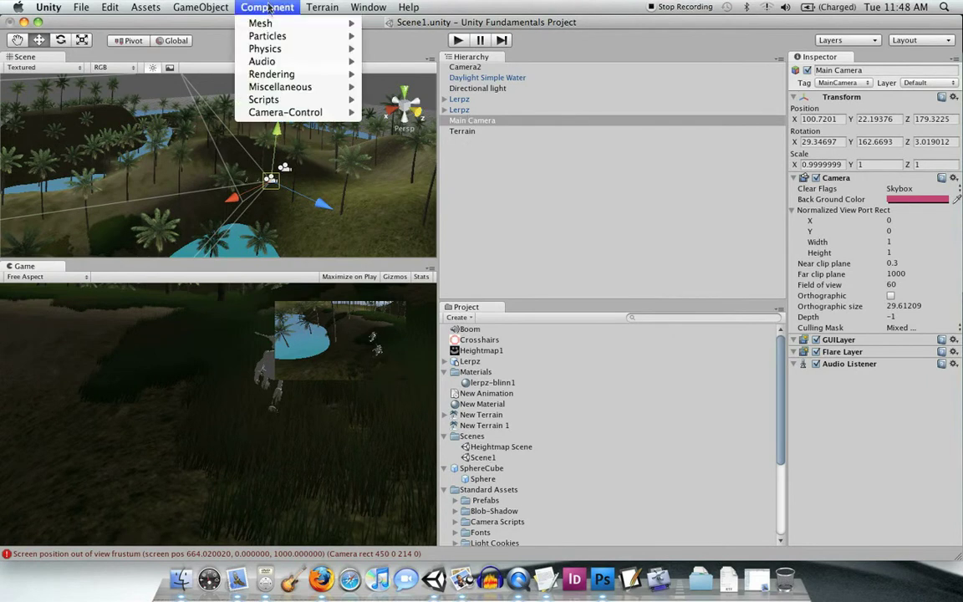
mouse_move(284, 101)
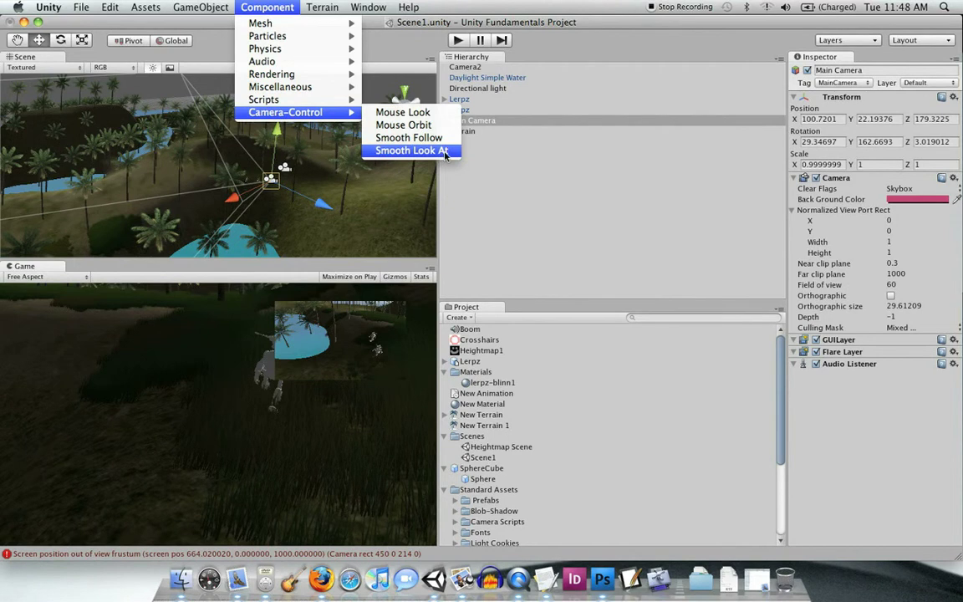
left_click(539, 209)
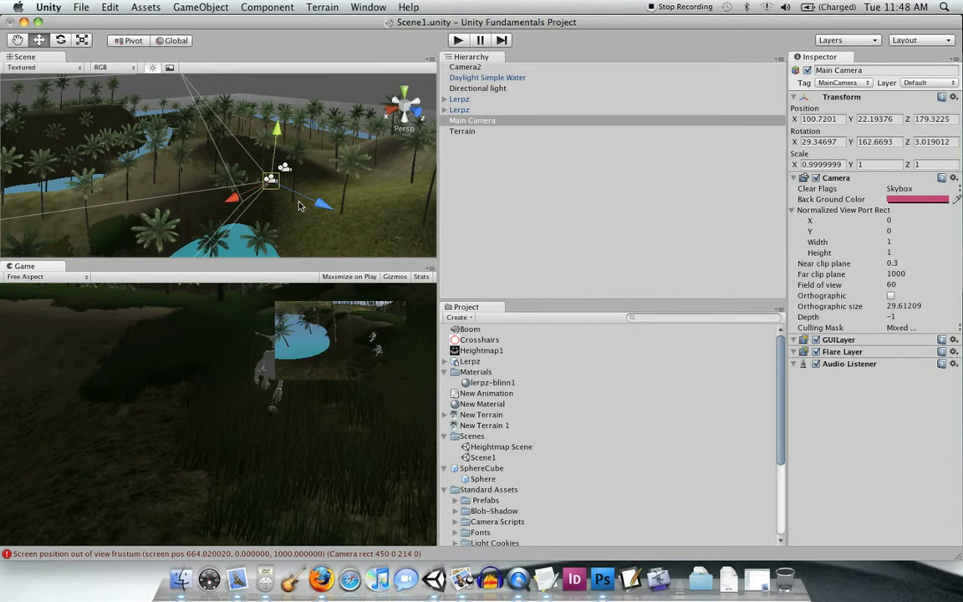
Create a sphere near the Lerpz characters and scale it uniformly to about 14.45
left_click_drag(324, 202, 360, 195, "alt")
left_click(372, 189)
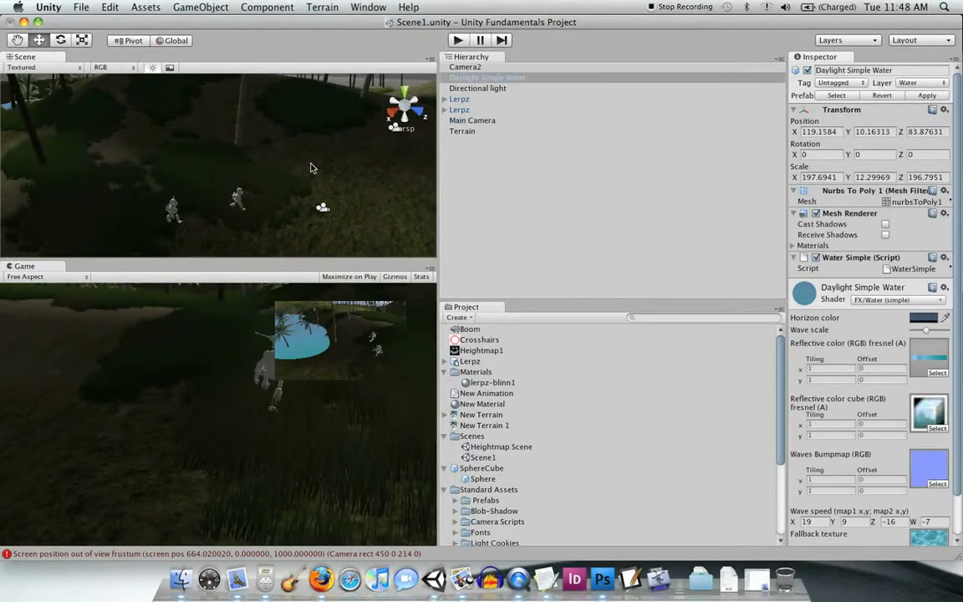
left_click(200, 7)
mouse_move(208, 36)
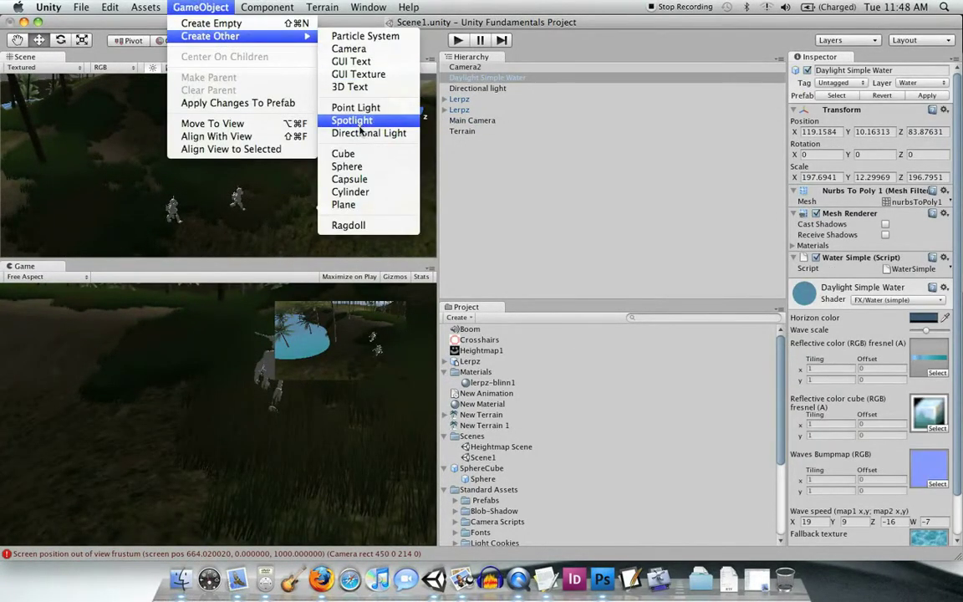
left_click(358, 167)
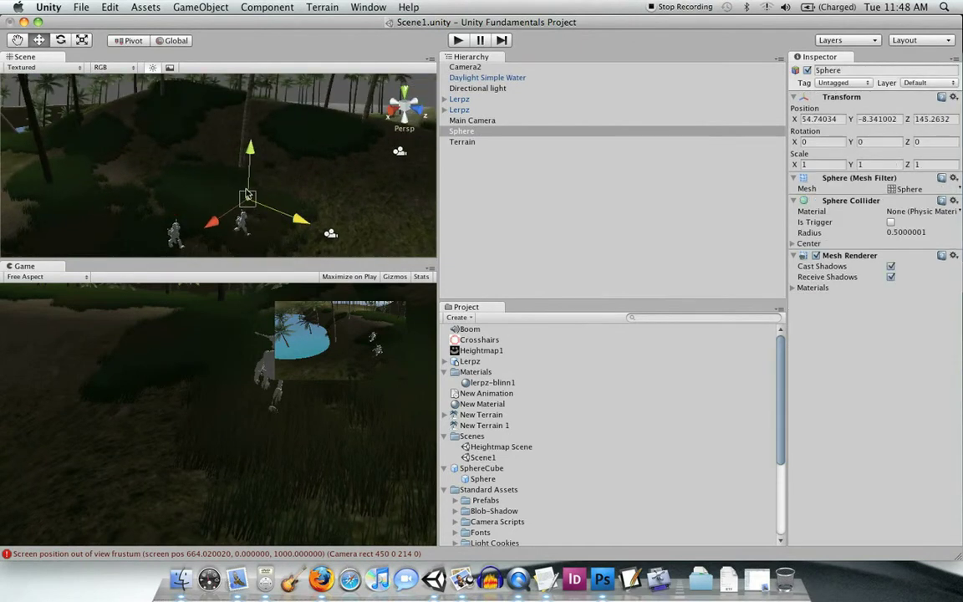
key("r")
left_click_drag(240, 192, 617, 239)
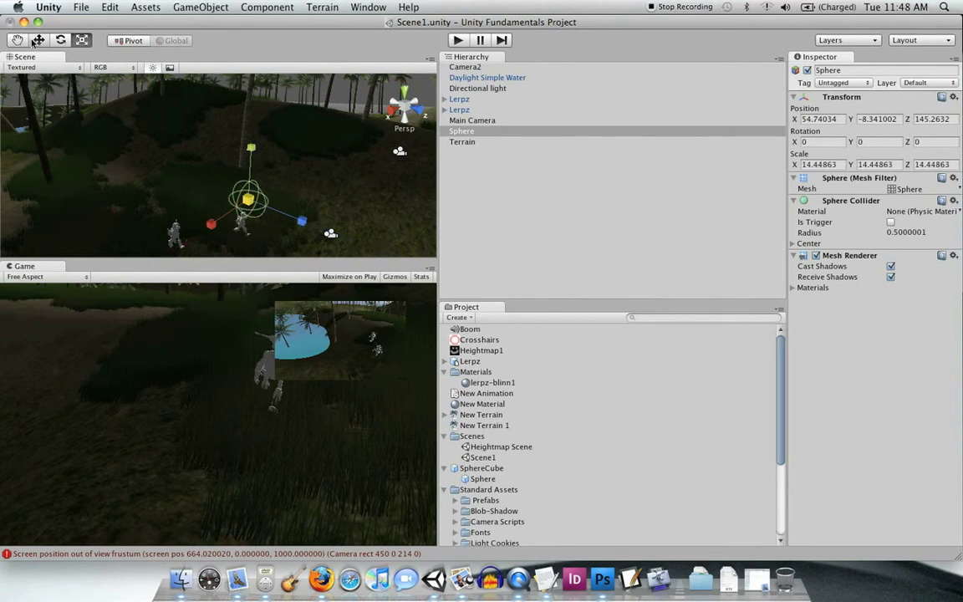
Move the sphere beside the cameras to about X 97.3, Y 26.2, Z 168.6
left_click(39, 41)
left_click_drag(252, 152, 255, 124)
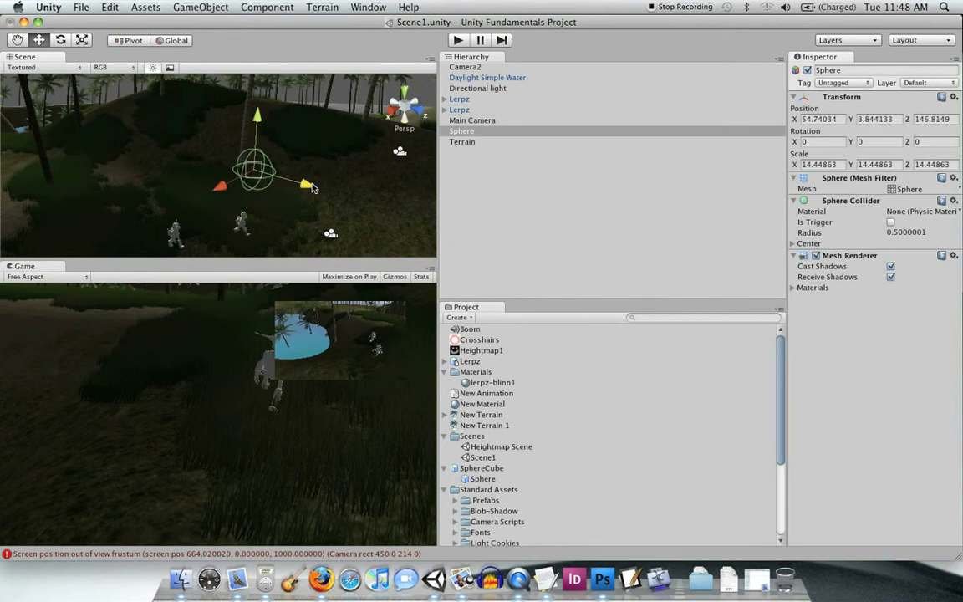
left_click_drag(284, 172, 293, 210)
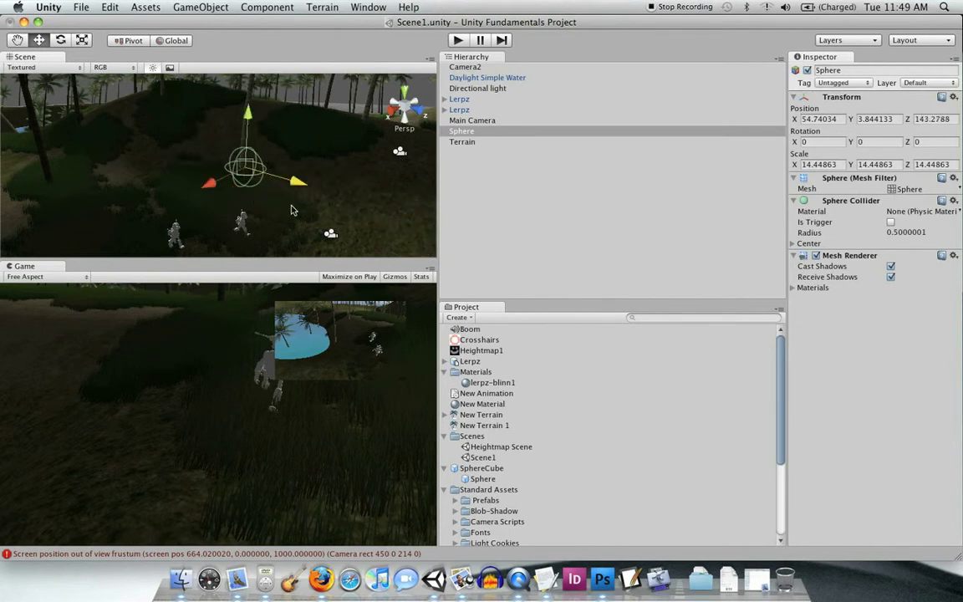
left_click(404, 92)
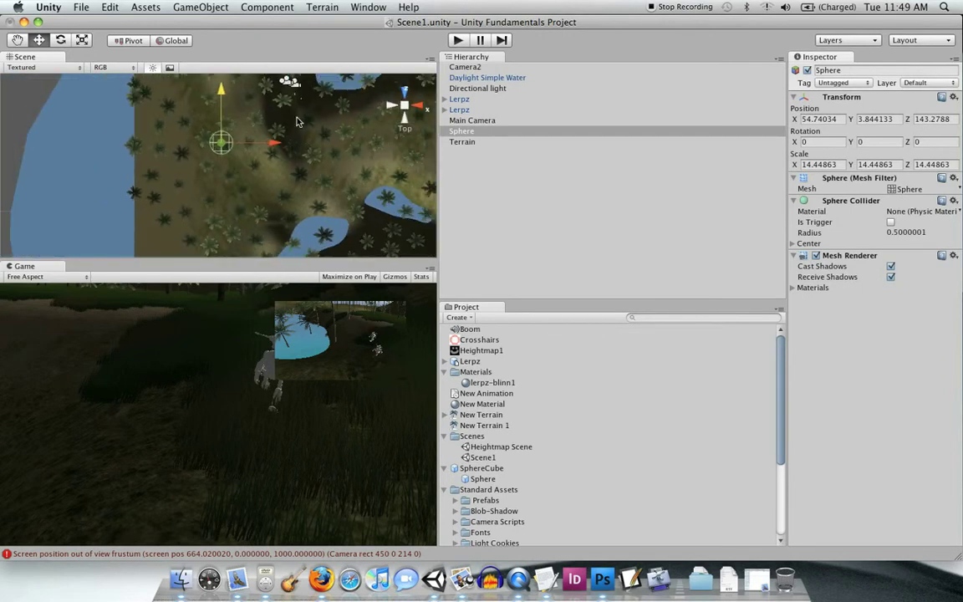
left_click(263, 115)
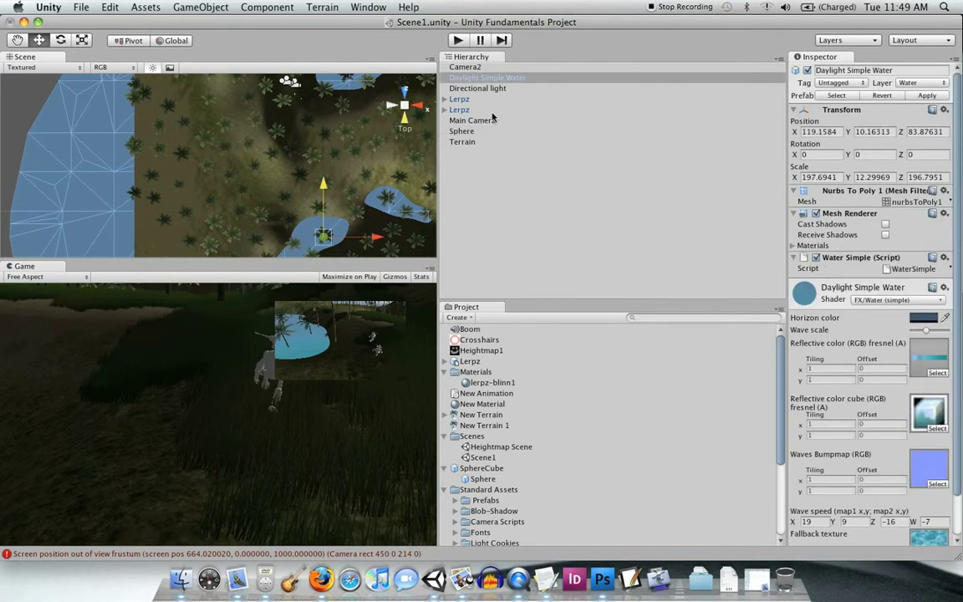
left_click(464, 132)
left_click_drag(221, 142, 288, 104)
left_click(409, 112)
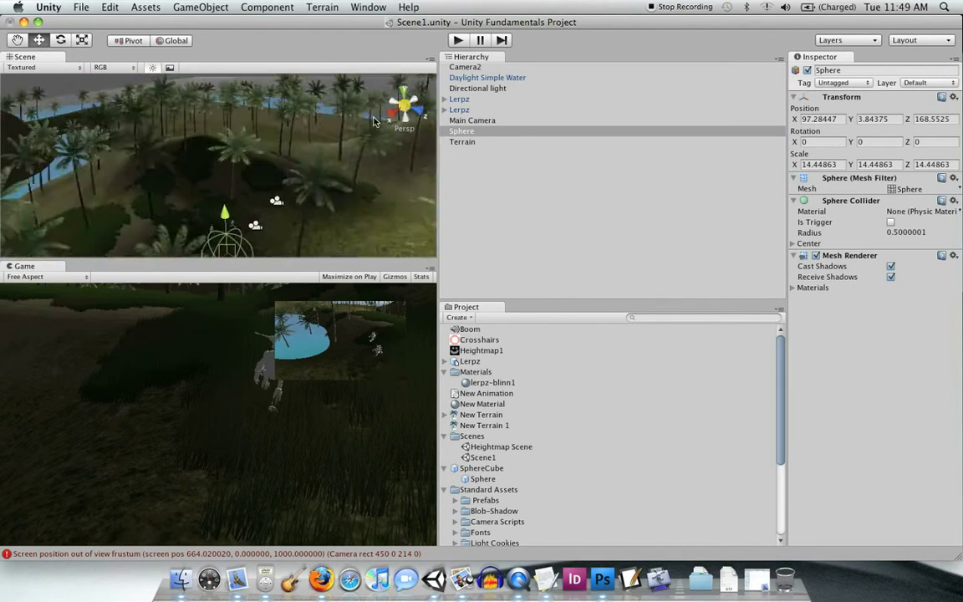
left_click_drag(205, 226, 138, 169)
Scale the sphere down uniformly to about 3.51 and frame it in the Scene view
left_click(81, 40)
key("f")
left_click_drag(272, 219, 294, 210, "alt")
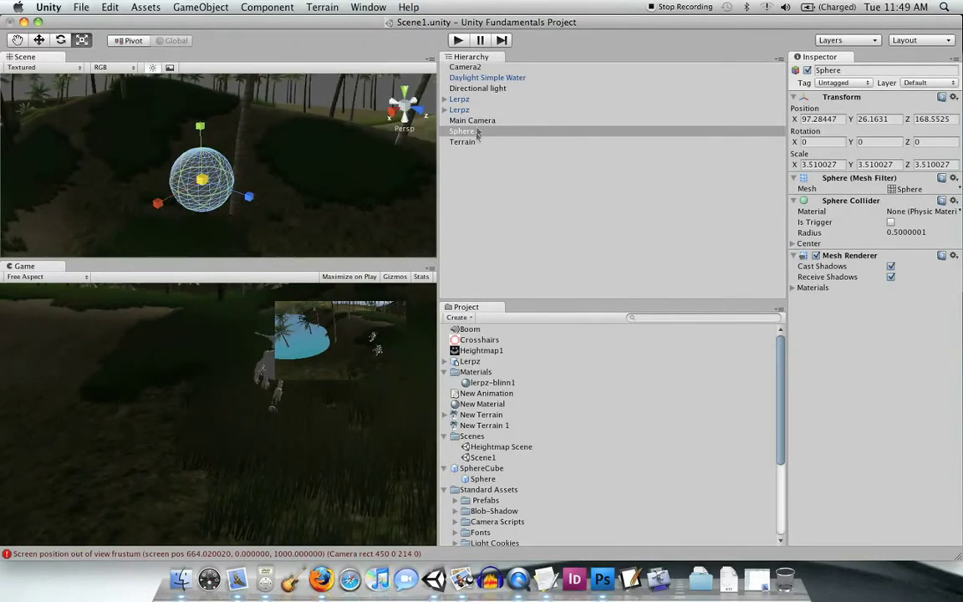
Add the Smooth Look At camera-control script to Camera2
left_click(455, 68)
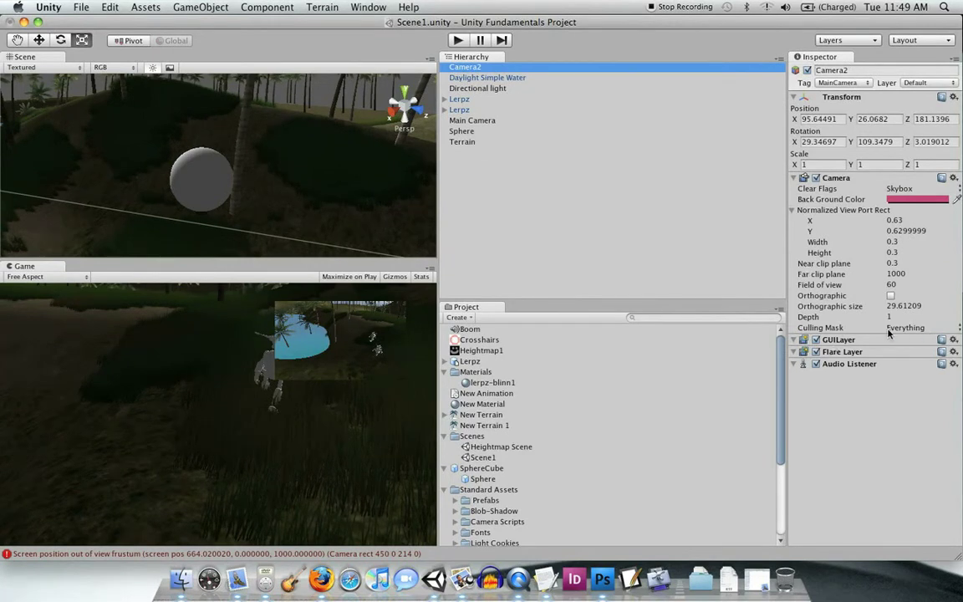
left_click(251, 7)
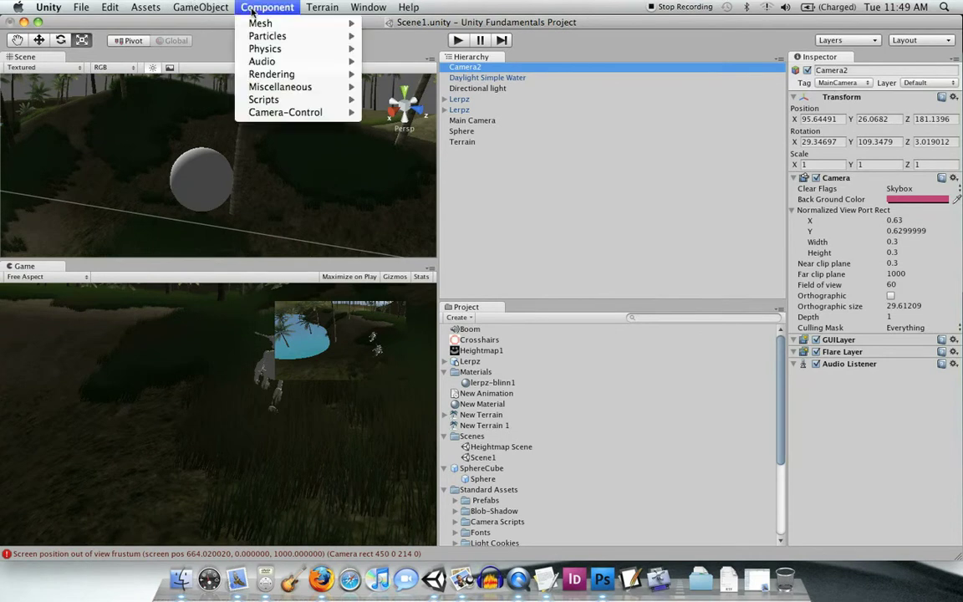
mouse_move(288, 112)
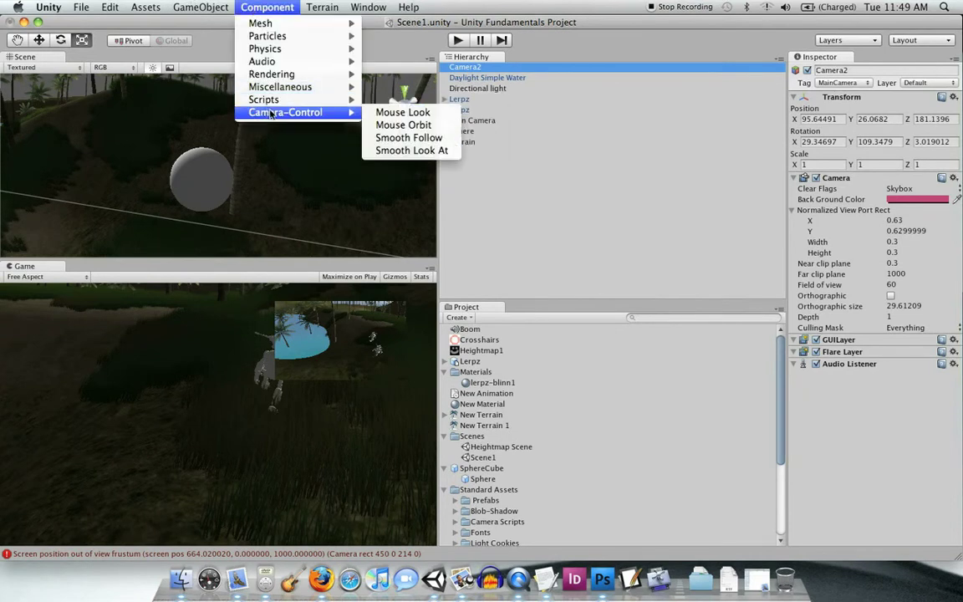
left_click(398, 151)
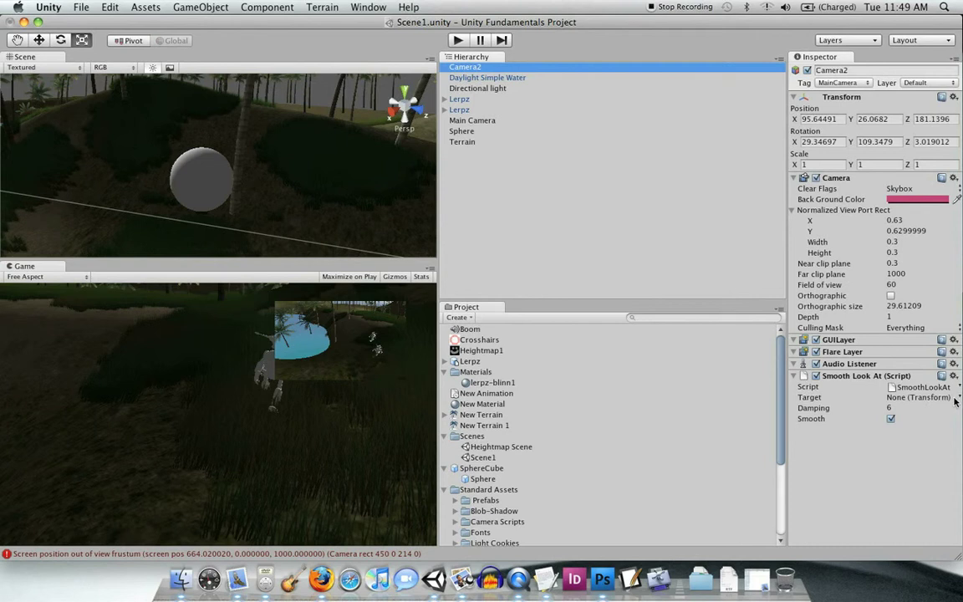
Assign the Sphere as the Target of Camera2's Smooth Look At script
left_click(468, 132)
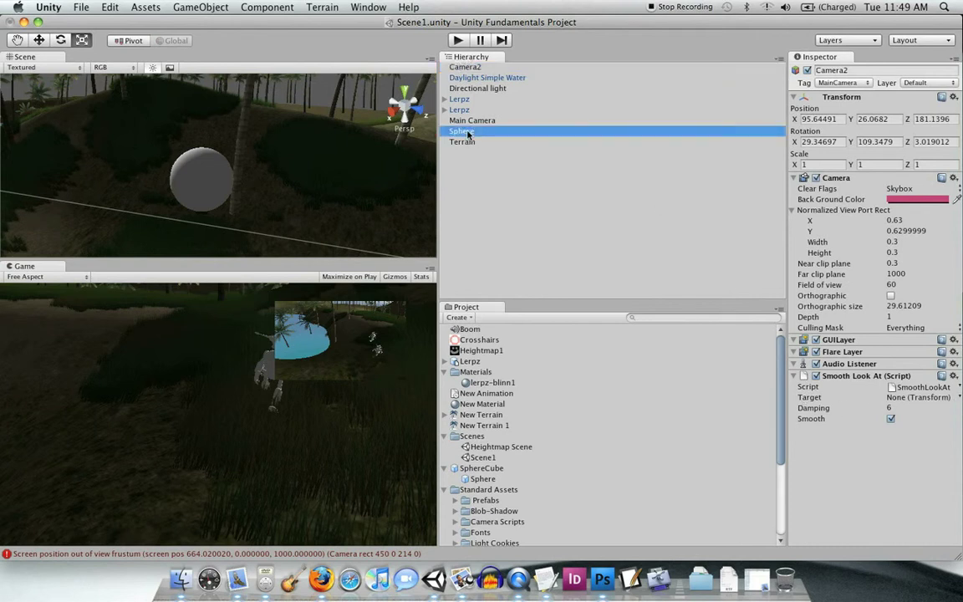
left_click_drag(468, 133, 937, 399)
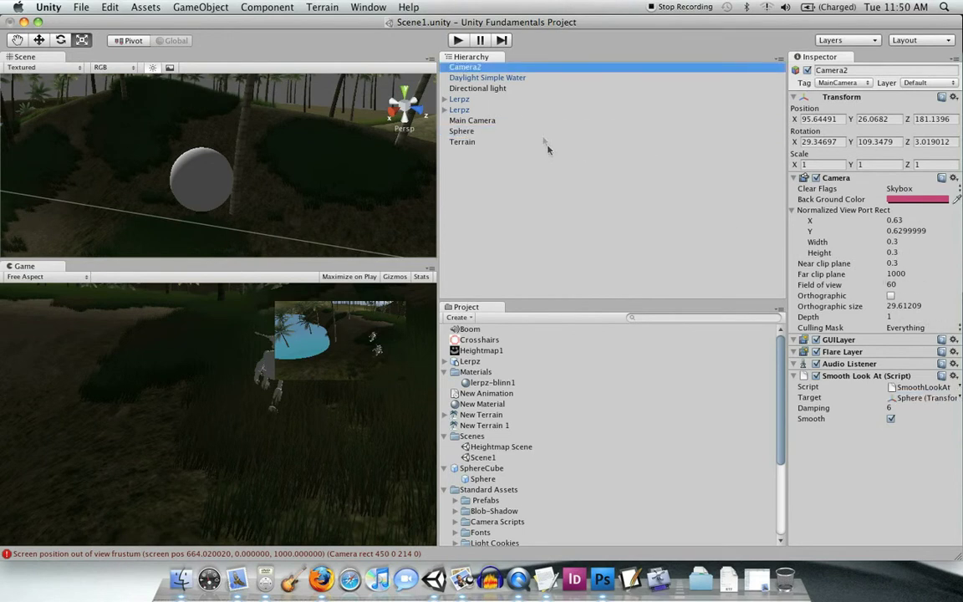
left_click(467, 68)
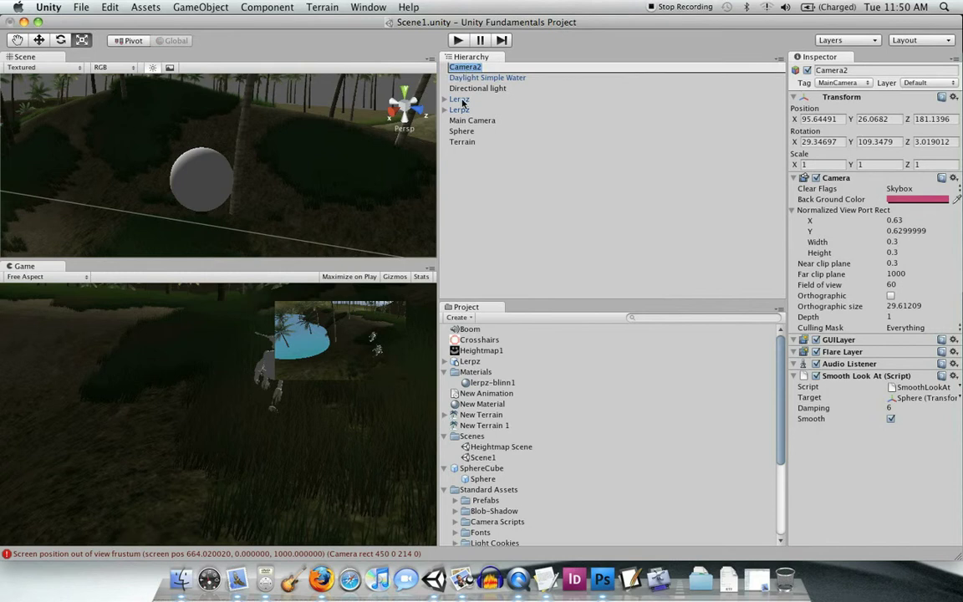
left_click_drag(460, 134, 903, 399)
left_click(522, 206)
left_click(468, 135)
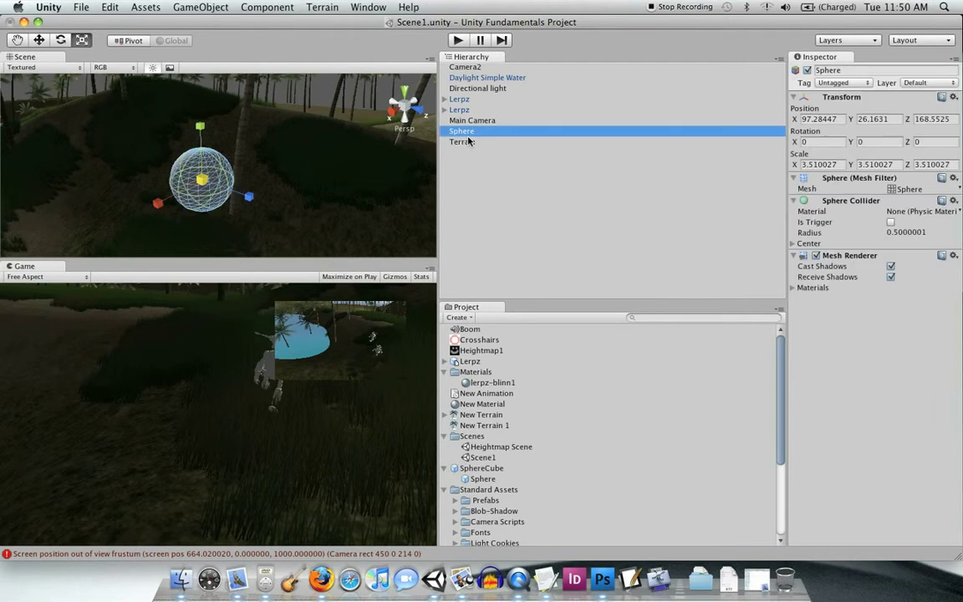
Run the scene twice to check how Camera2 turns towards the sphere, stopping playback each time
left_click(457, 41)
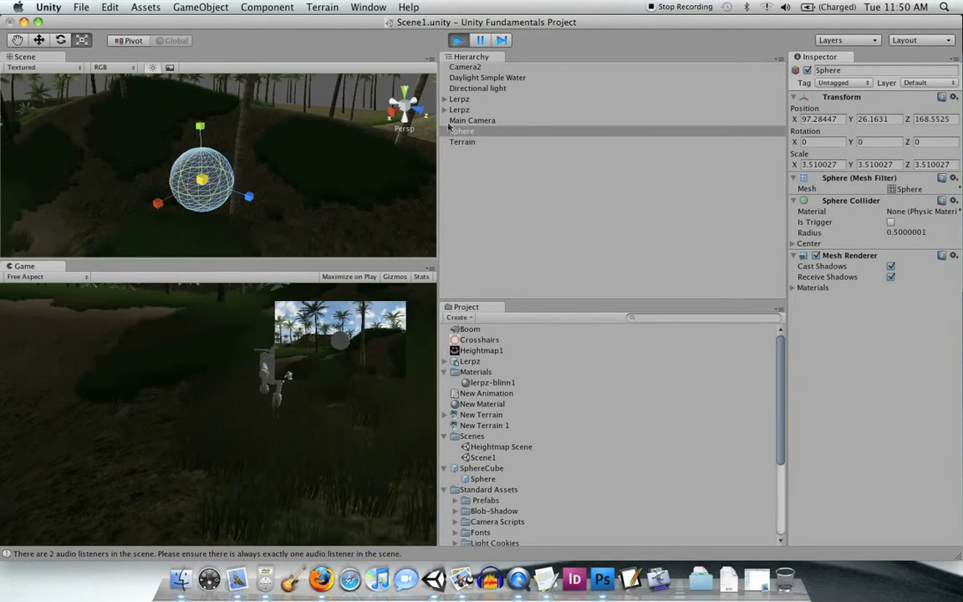
left_click(458, 40)
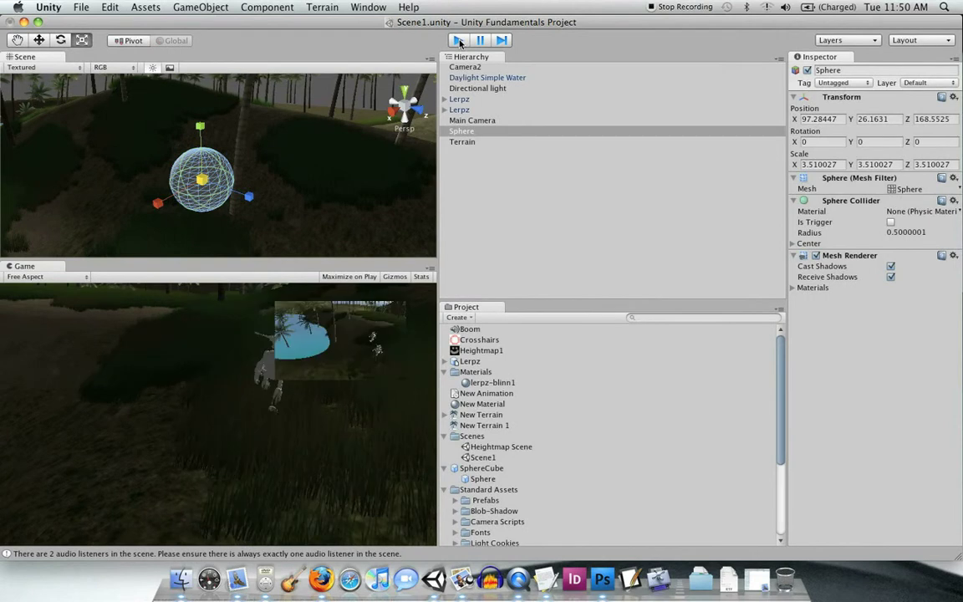
left_click(458, 40)
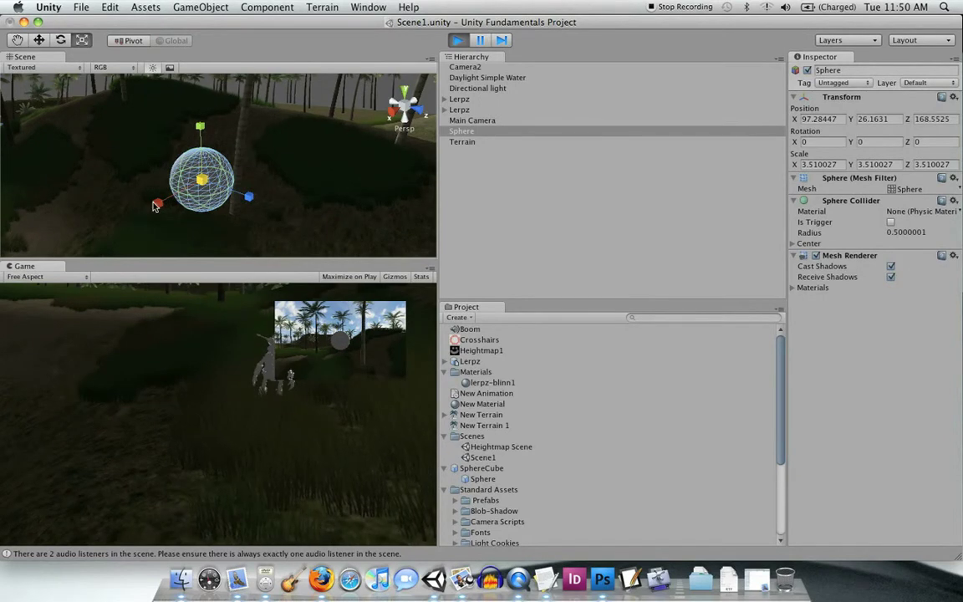
left_click(458, 40)
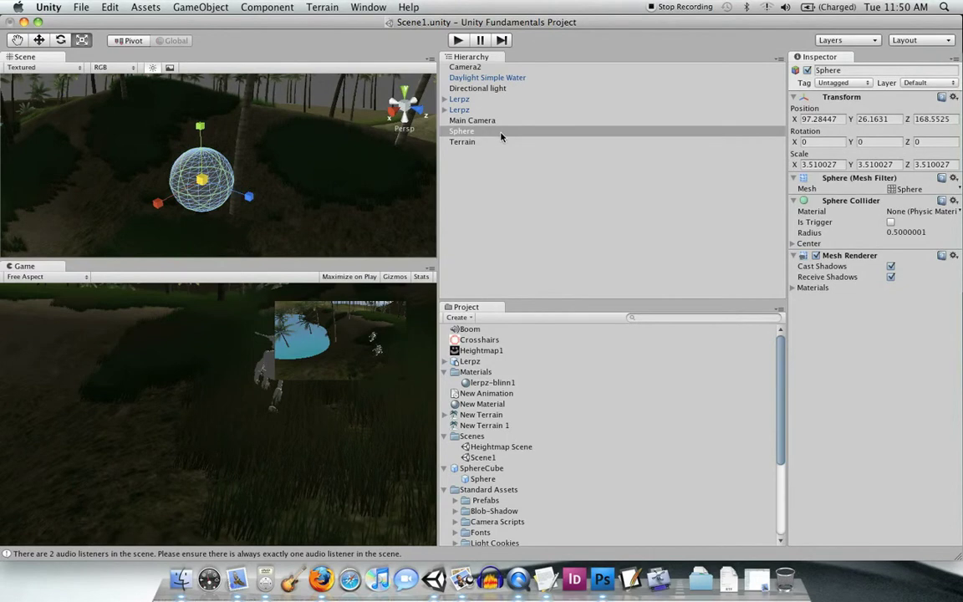
Add a Rigidbody to the Sphere and test in play mode how Camera2 tracks it
left_click(427, 130)
left_click(263, 7)
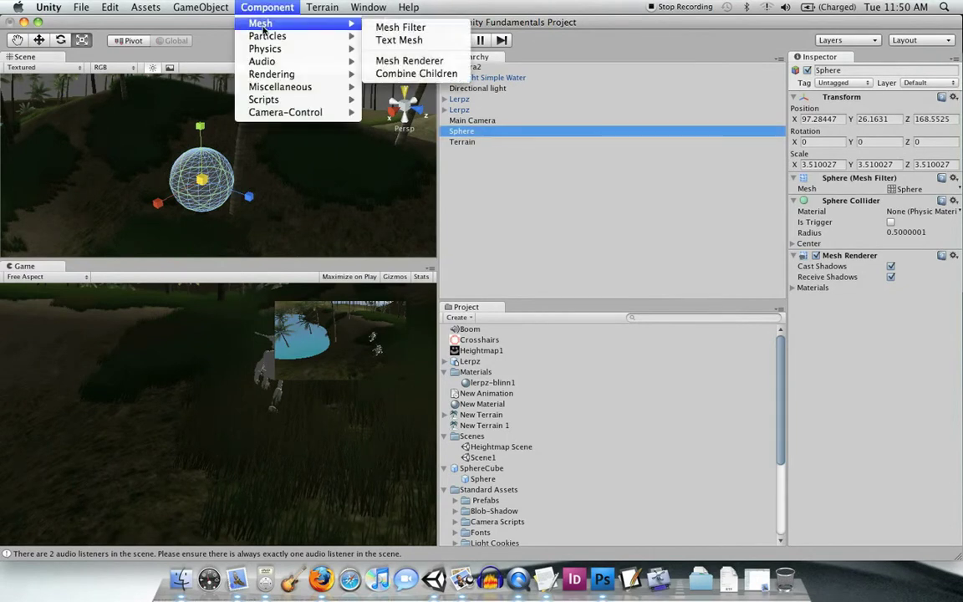
mouse_move(263, 49)
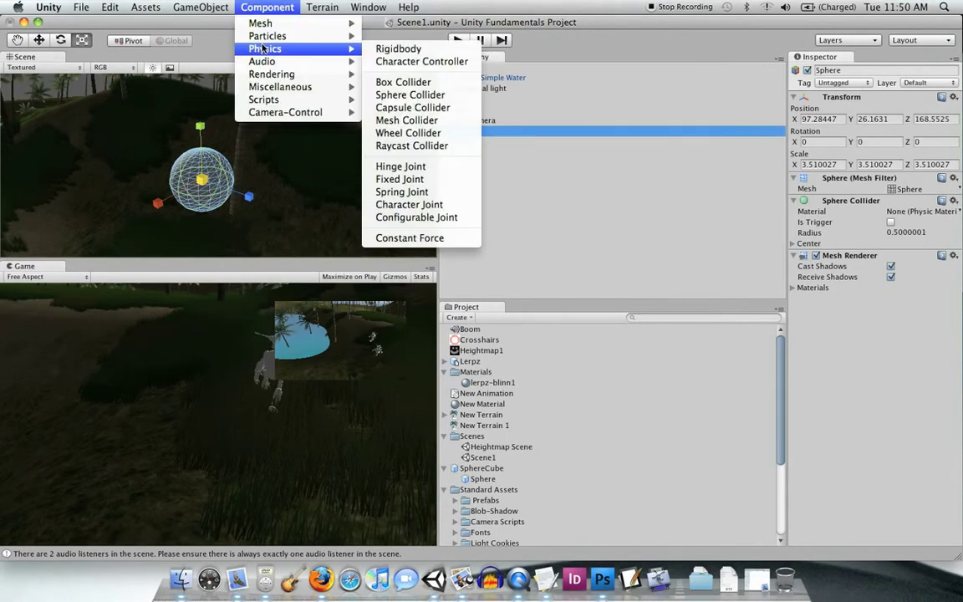
left_click(398, 50)
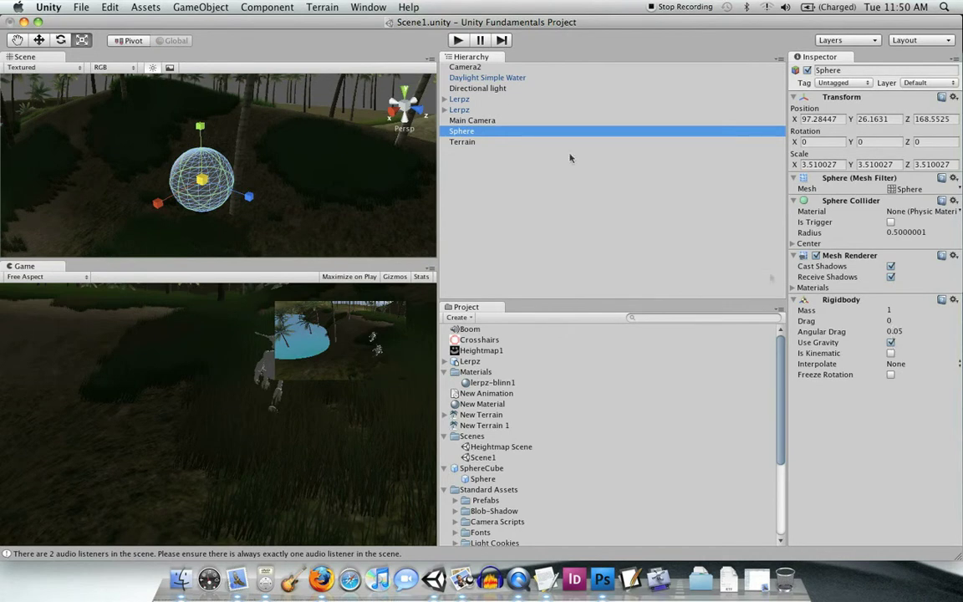
left_click(457, 40)
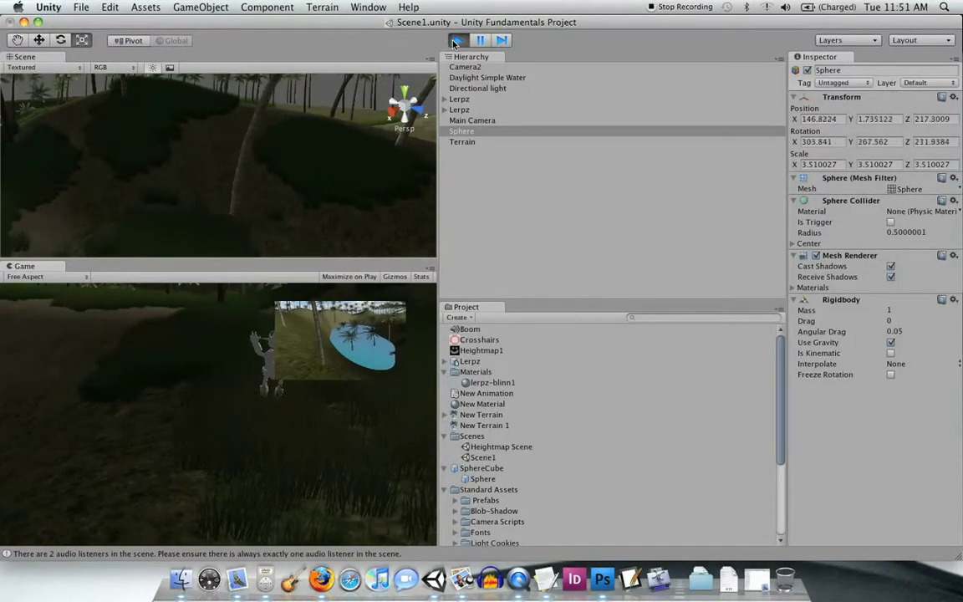
left_click(457, 40)
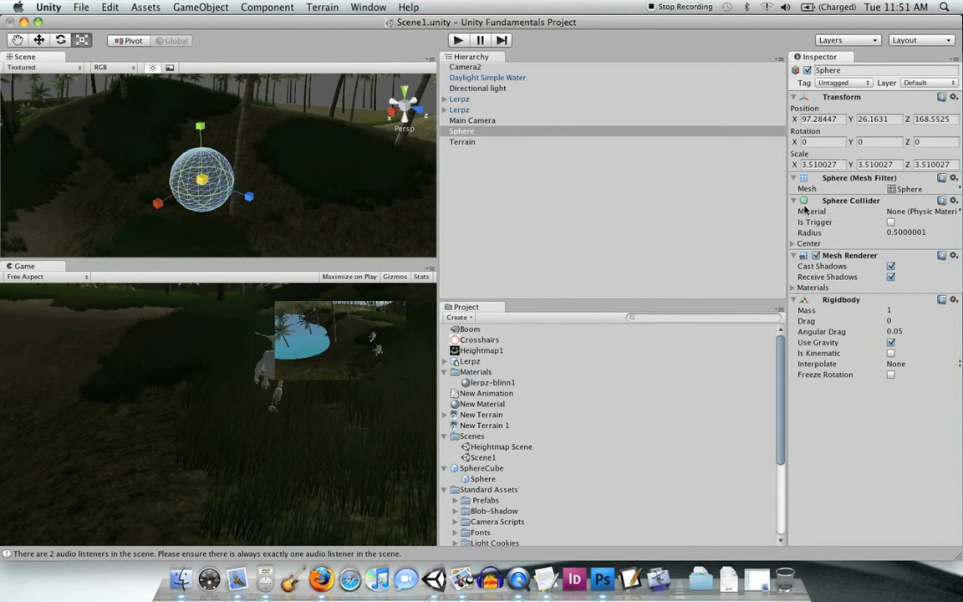
Set the Sphere Collider's material to Bouncy and test the sphere's motion in play mode
left_click(793, 287)
left_click(793, 288)
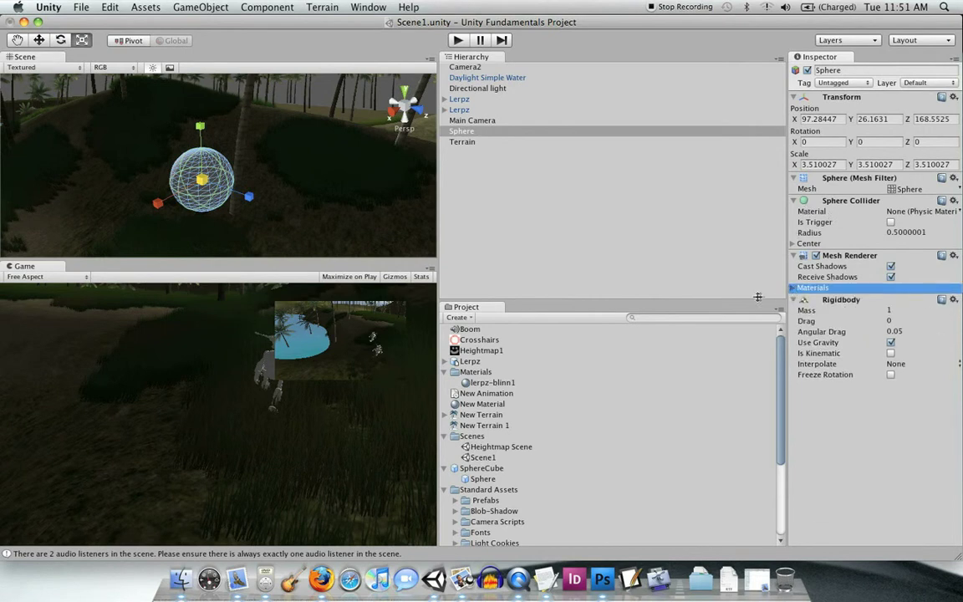
left_click(956, 213)
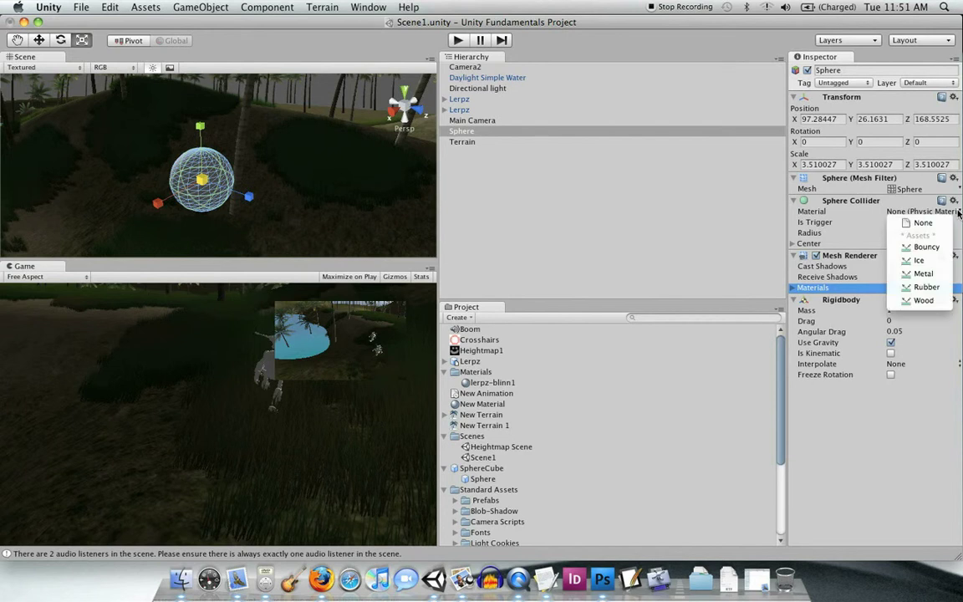
left_click(926, 247)
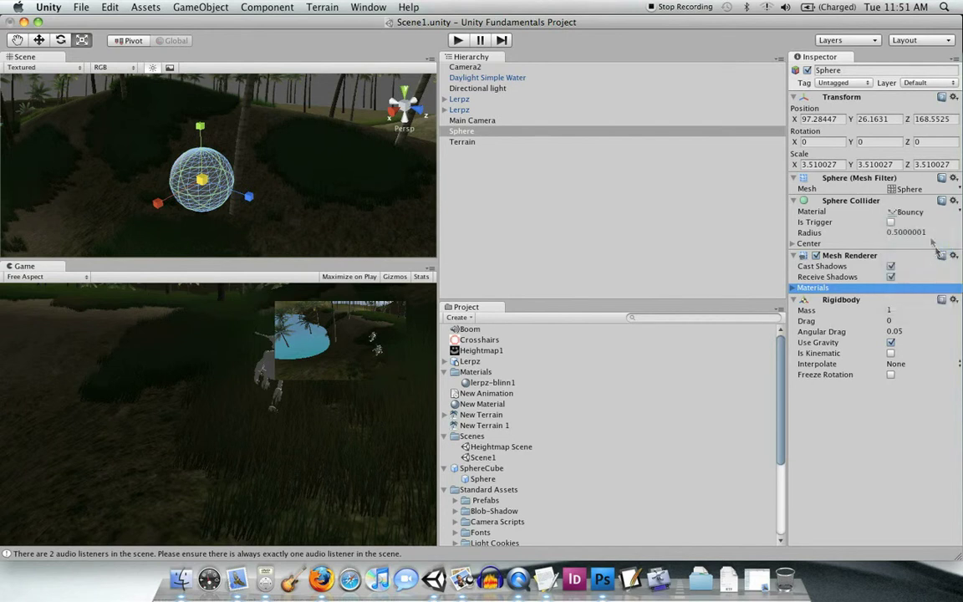
left_click(456, 39)
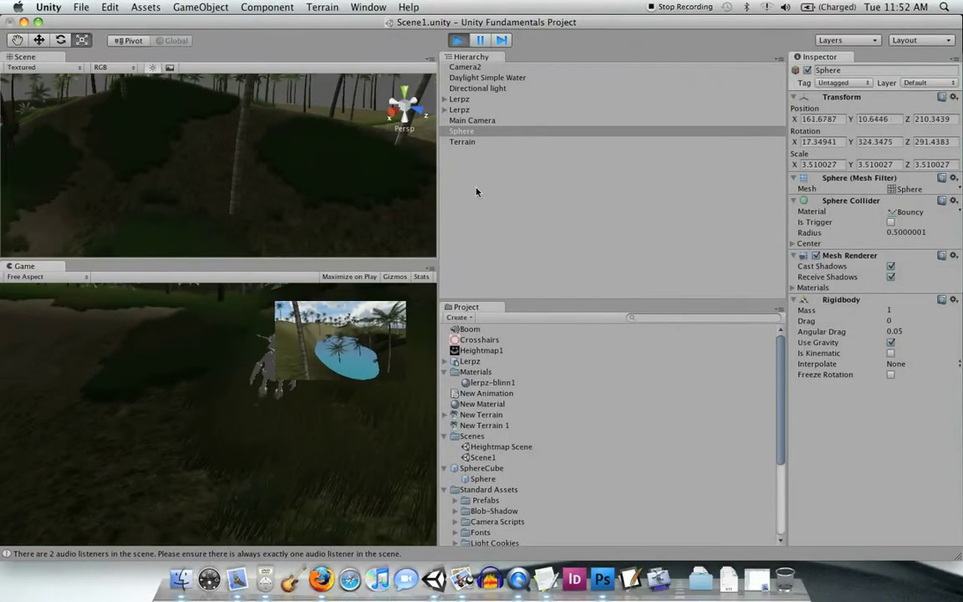
left_click(459, 40)
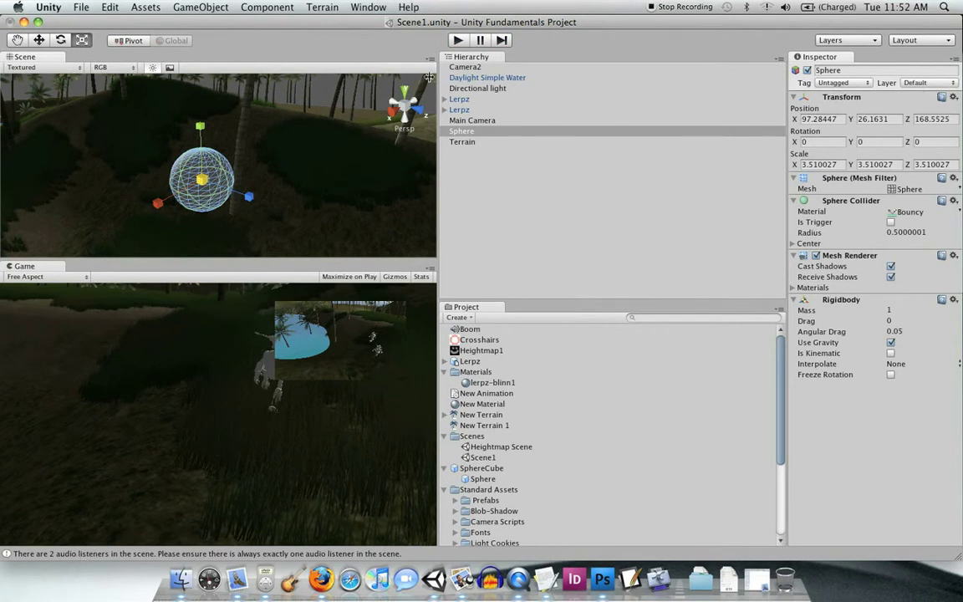
Review the audio listener messages in the Console and close it
double_click(49, 556)
left_click(357, 339)
left_click(339, 303)
left_click(339, 267)
left_click(335, 267)
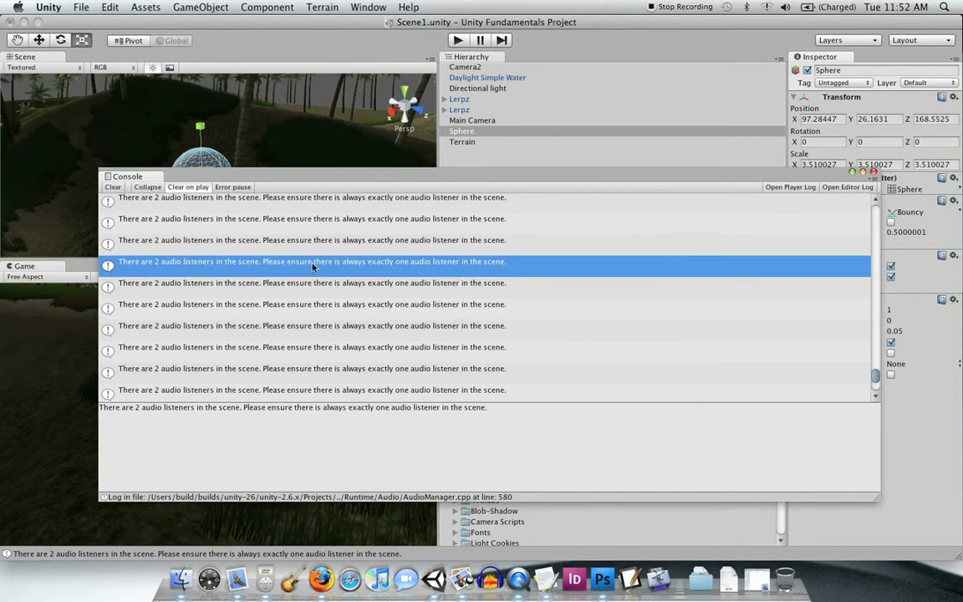
left_click(358, 38)
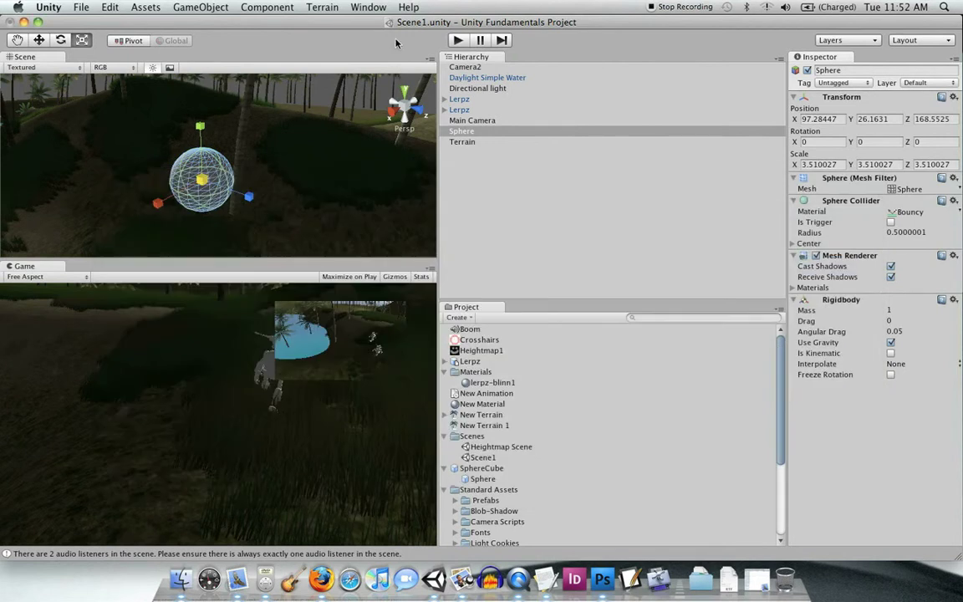
Disable the Audio Listener on Camera2 and run the scene to check the result
left_click(472, 121)
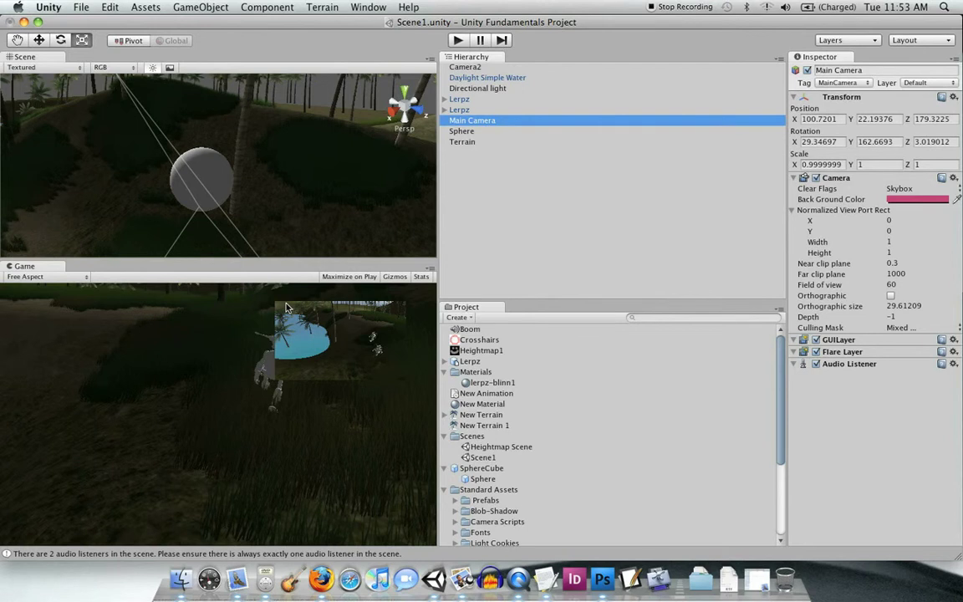
left_click(457, 67)
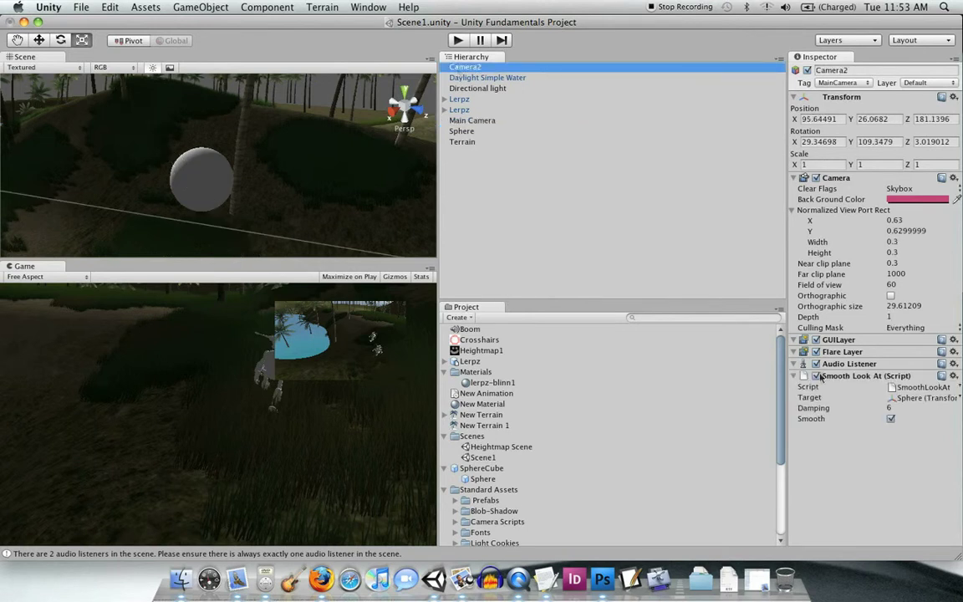
left_click(815, 365)
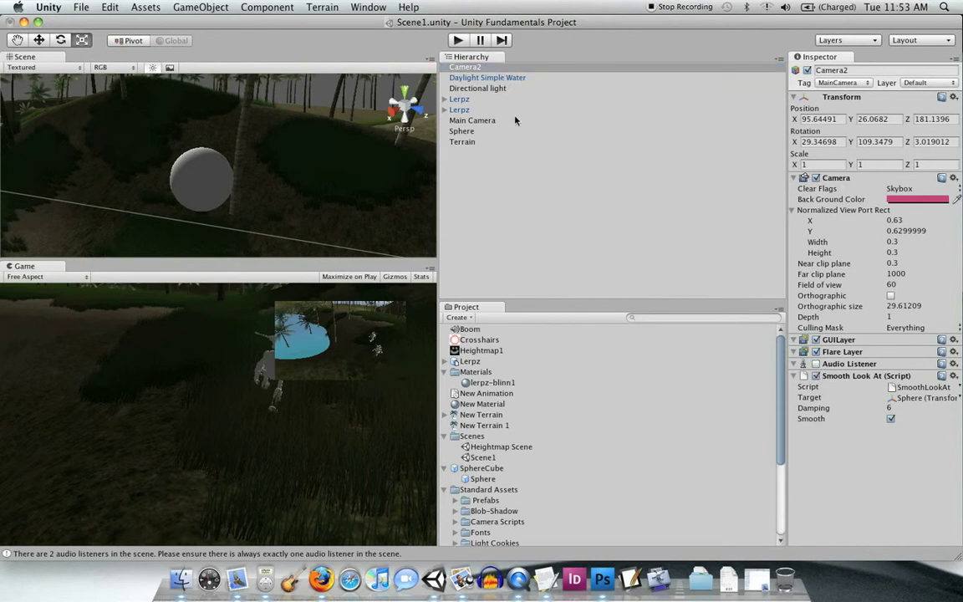
left_click(457, 40)
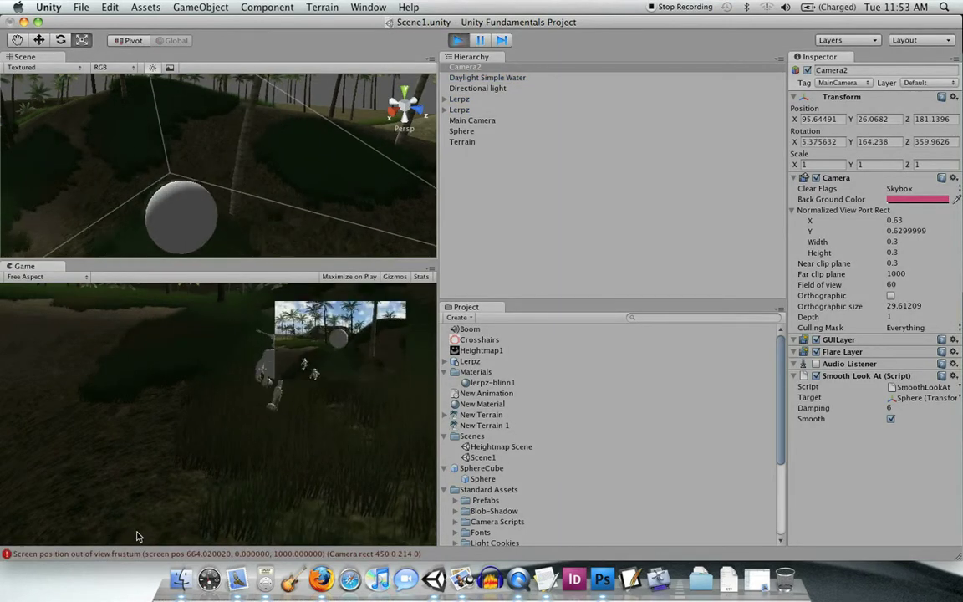
left_click(458, 41)
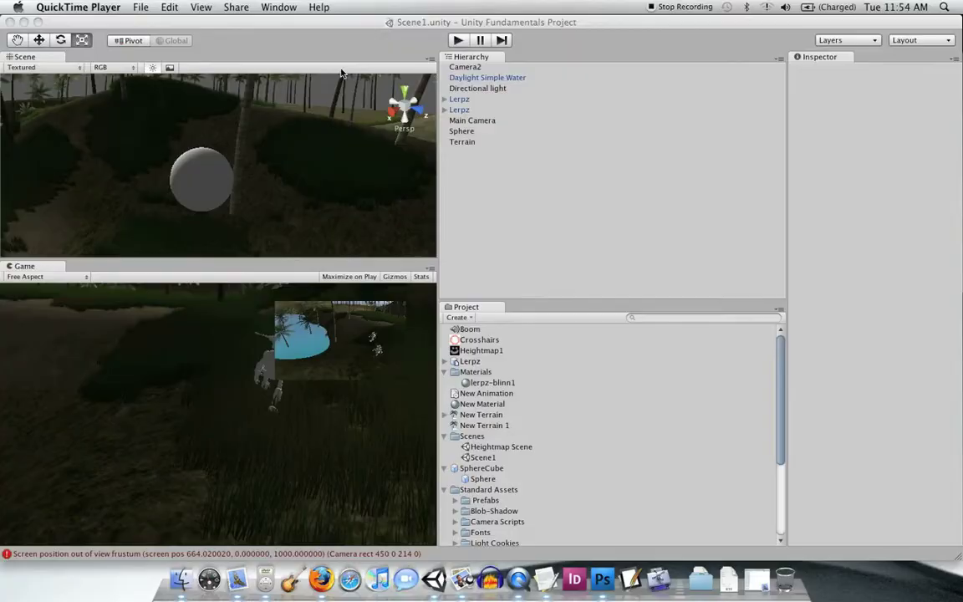
Switch back to Unity and select Camera2
left_click(343, 61)
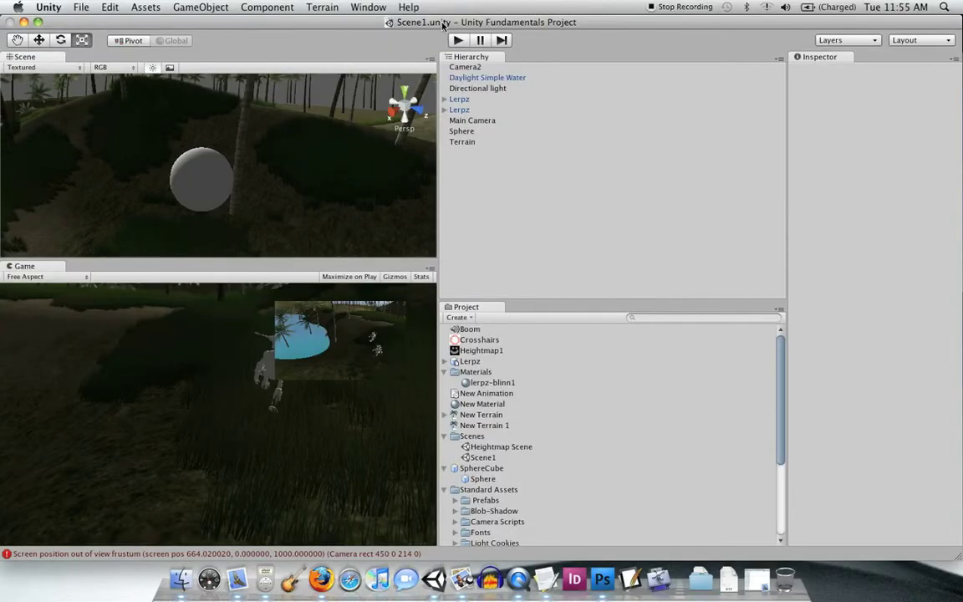
left_click(456, 67)
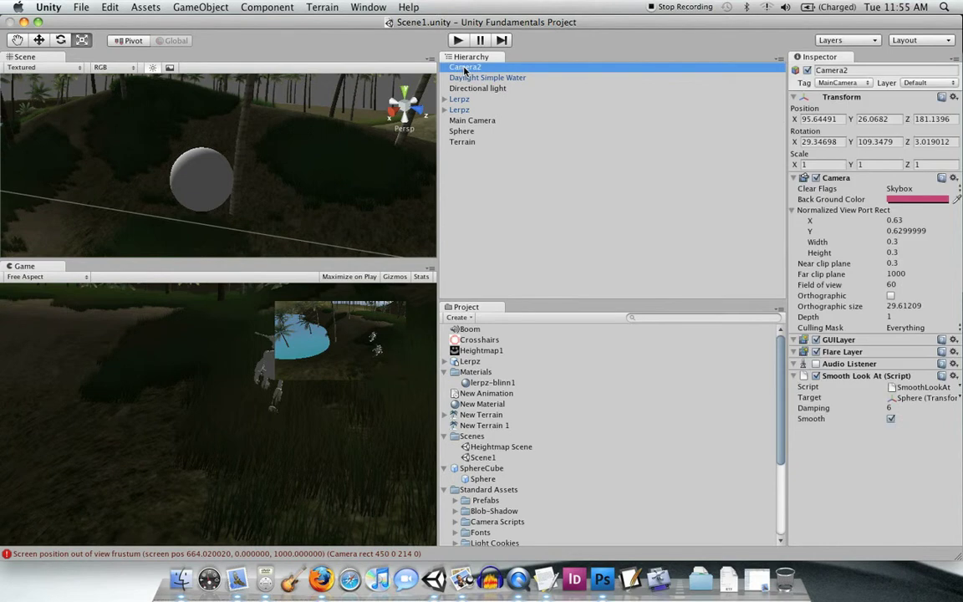